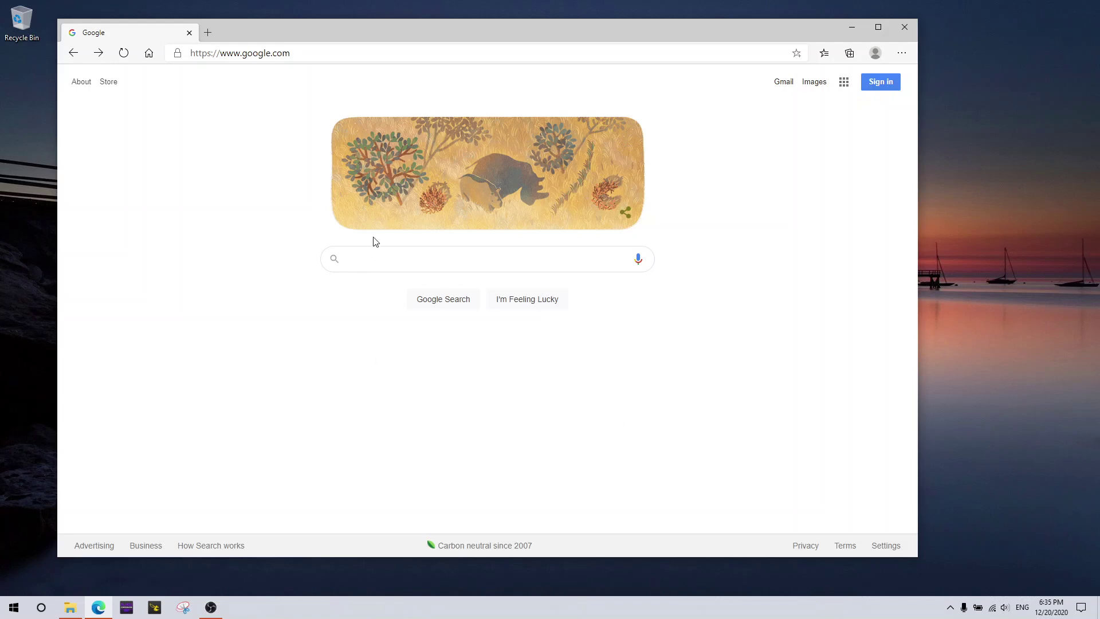
# - Search Google for 'niek superview' to reach the Superview GitHub repository
pyautogui.click(375, 252)
pyautogui.write('niek')
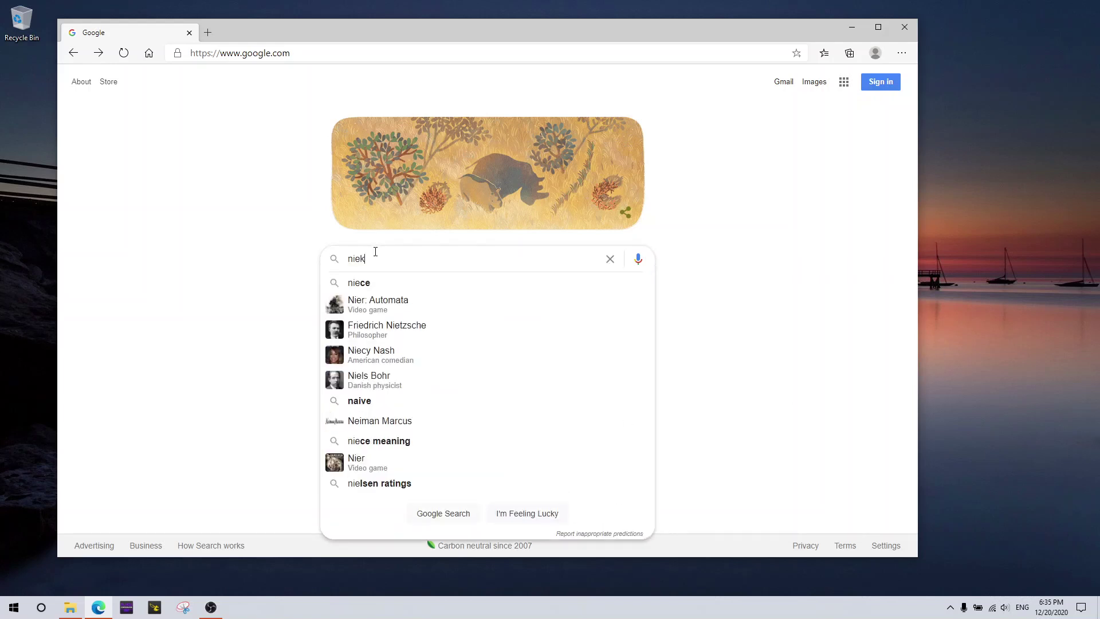
pyautogui.write(' superv')
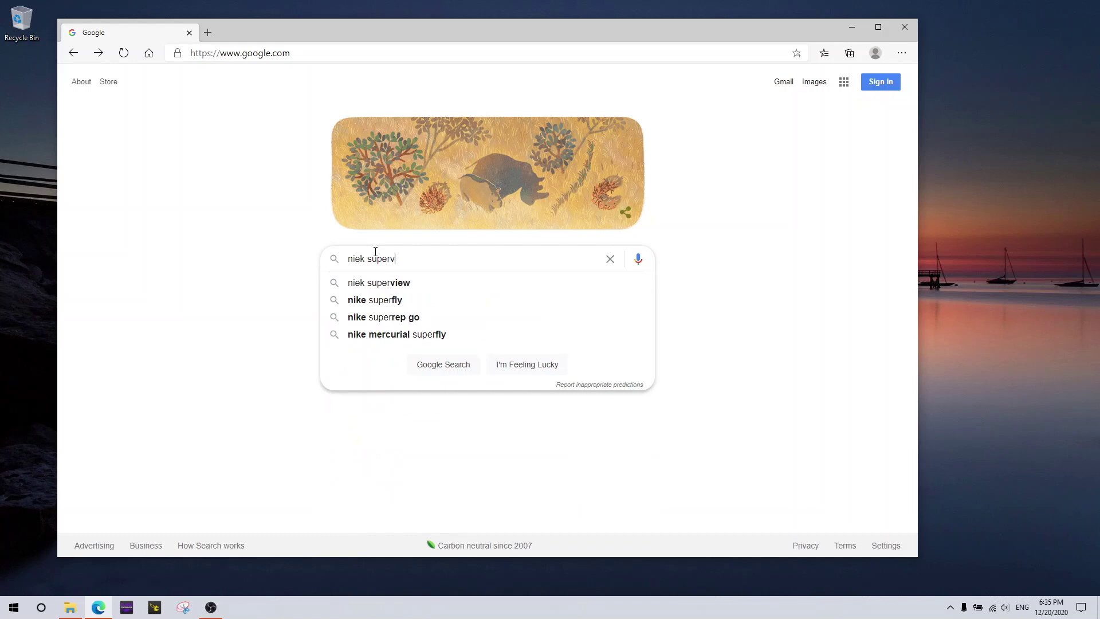
pyautogui.write('iew')
pyautogui.press('Return')
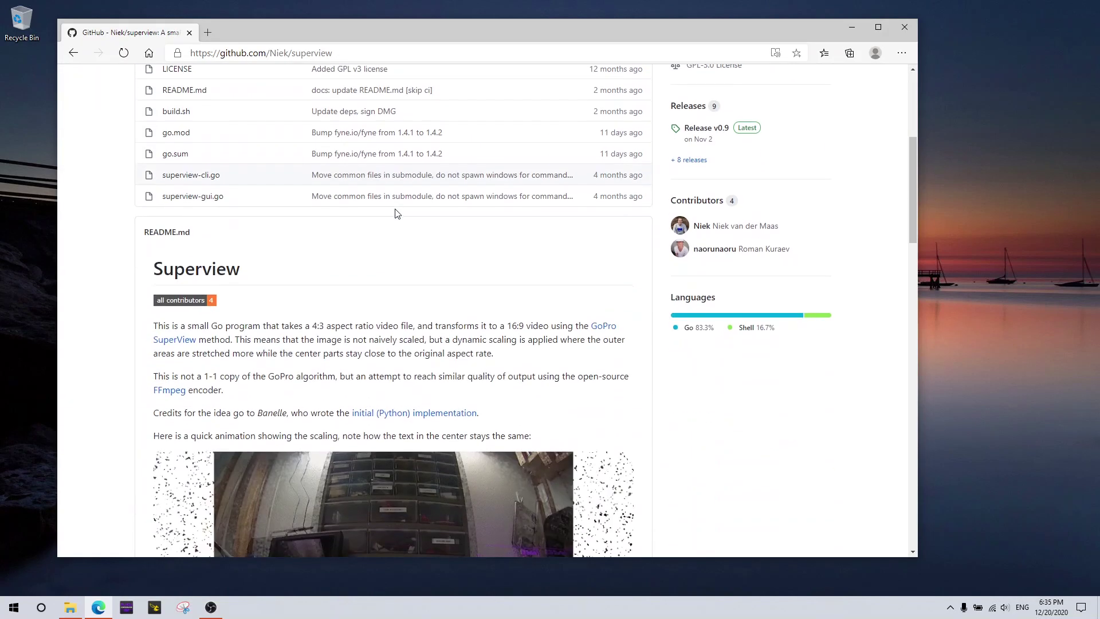
pyautogui.scroll(-8, 431, 215)
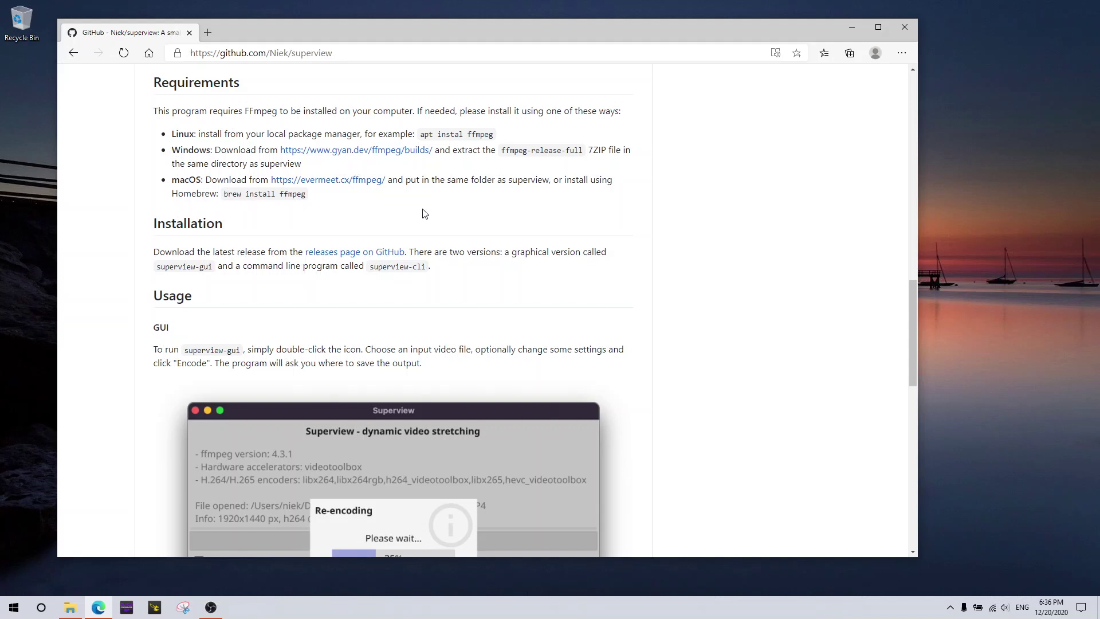
# - Scroll the README to the Installation section and bring up link options for the 'releases page on GitHub' link
pyautogui.scroll(-3, 425, 214)
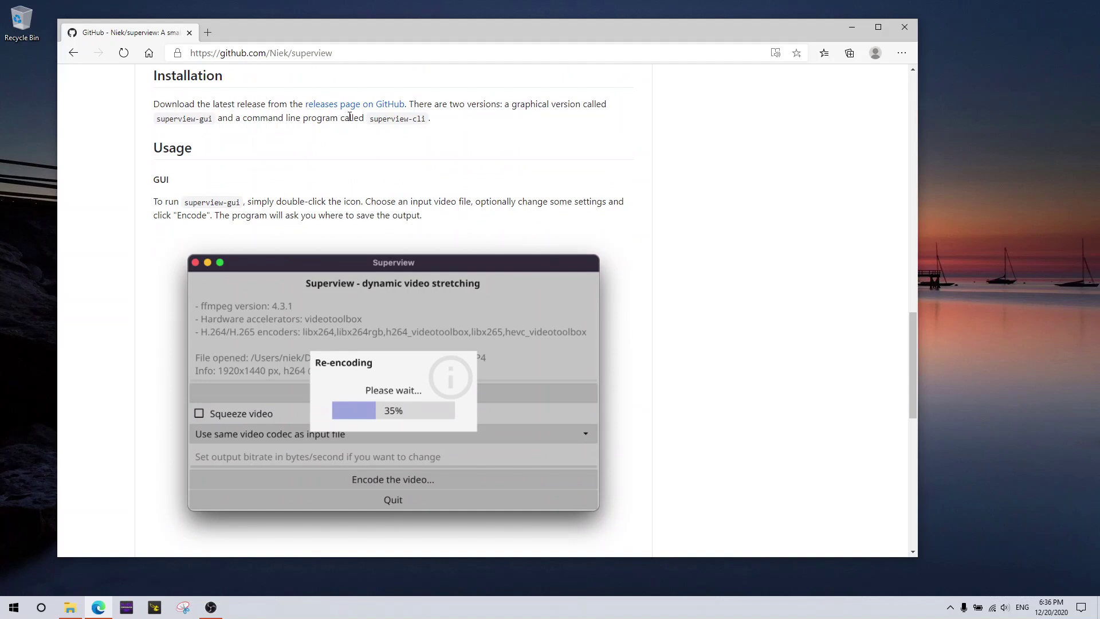
pyautogui.rightClick(329, 111)
# - Open the releases page in a new tab and scroll down to the v0.9 release assets
pyautogui.click(350, 118)
pyautogui.click(270, 37)
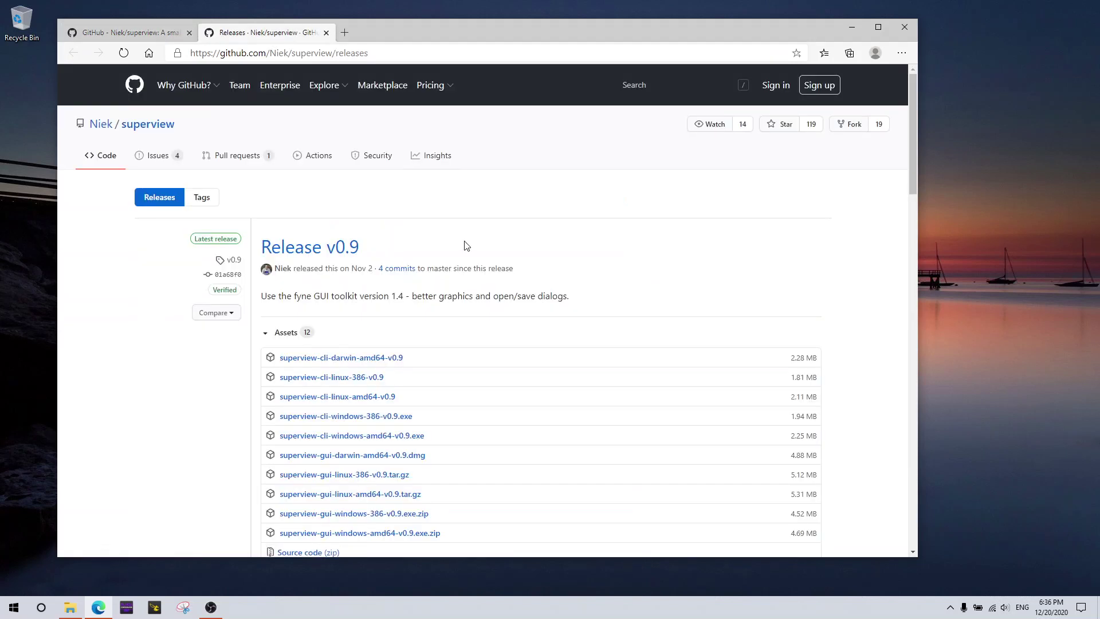
pyautogui.scroll(-3, 475, 252)
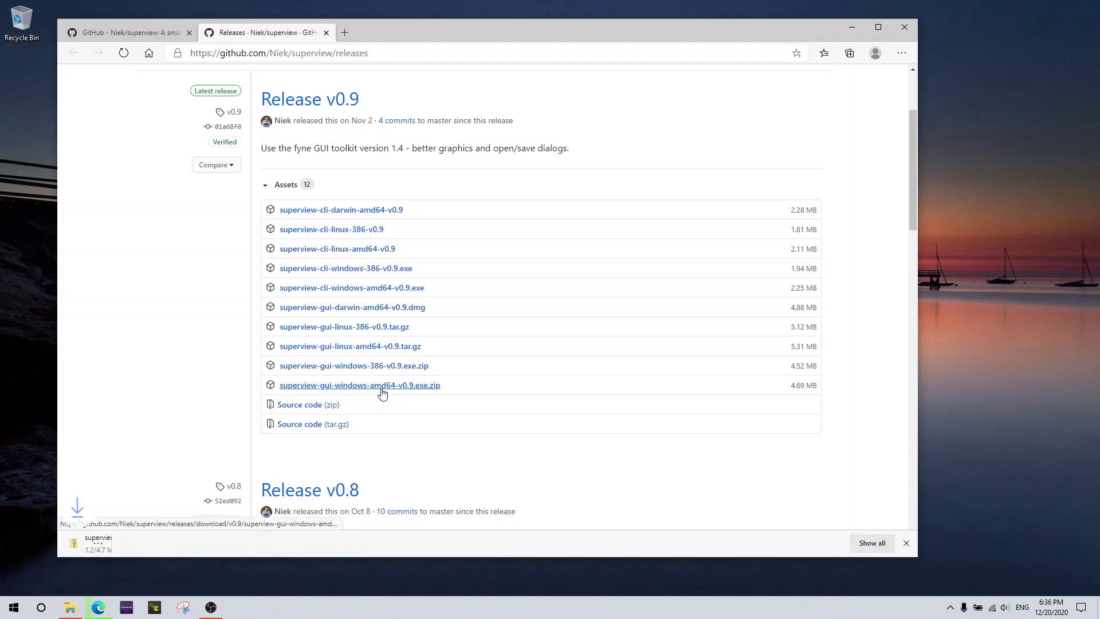
# - Return to the README's Requirements section and bring up link options for the gyan.dev FFmpeg builds link
pyautogui.hotkey('ctrl', 'shift', 'Tab')
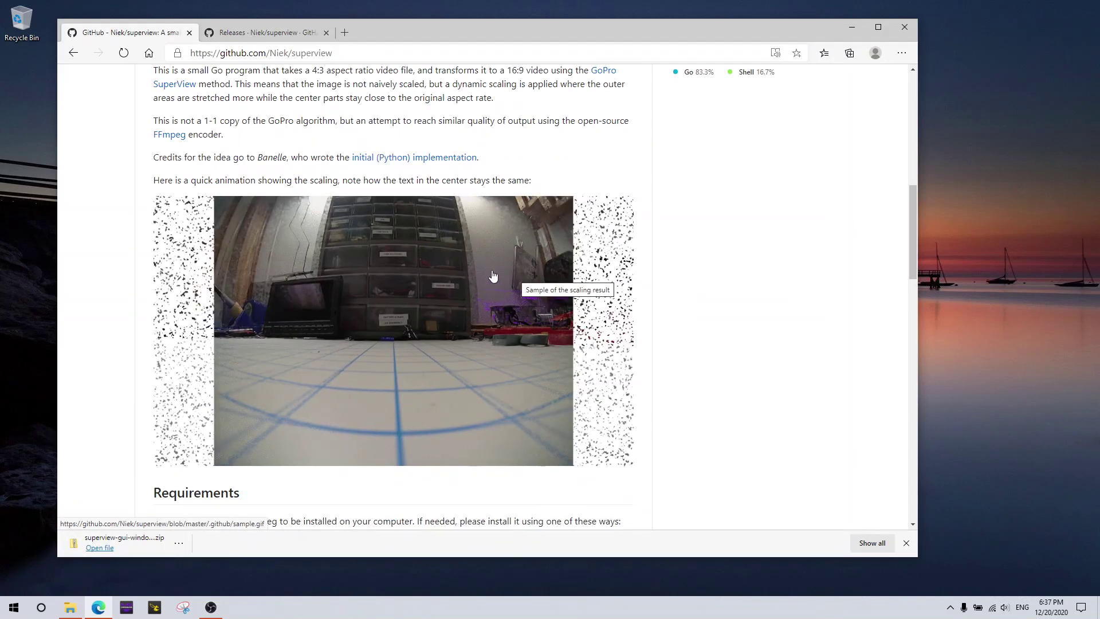
pyautogui.scroll(-3, 489, 259)
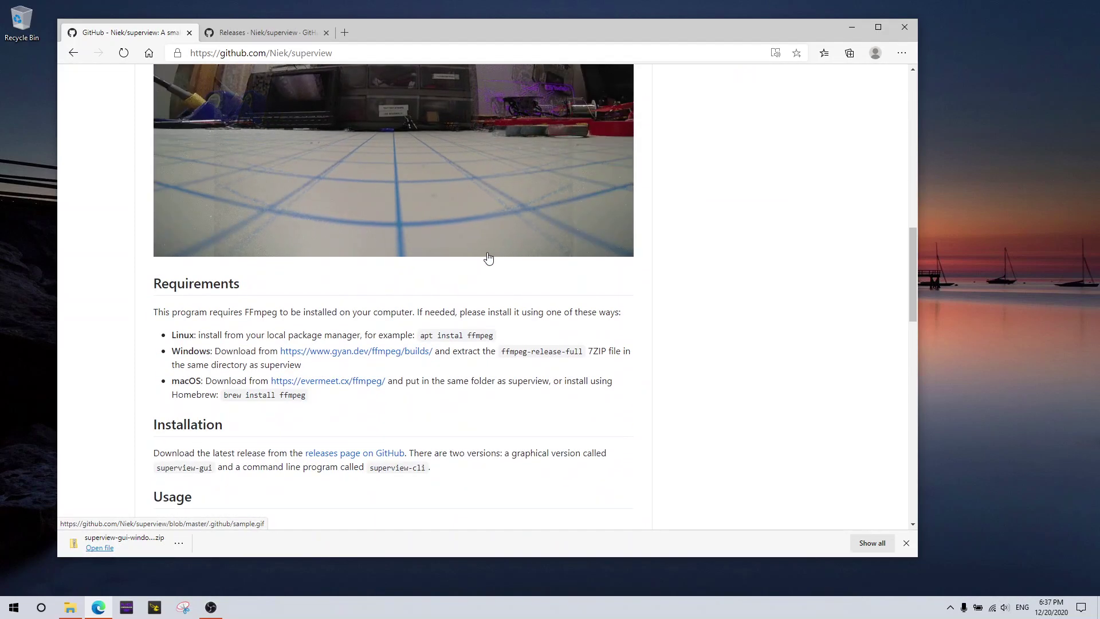
pyautogui.scroll(-3, 278, 240)
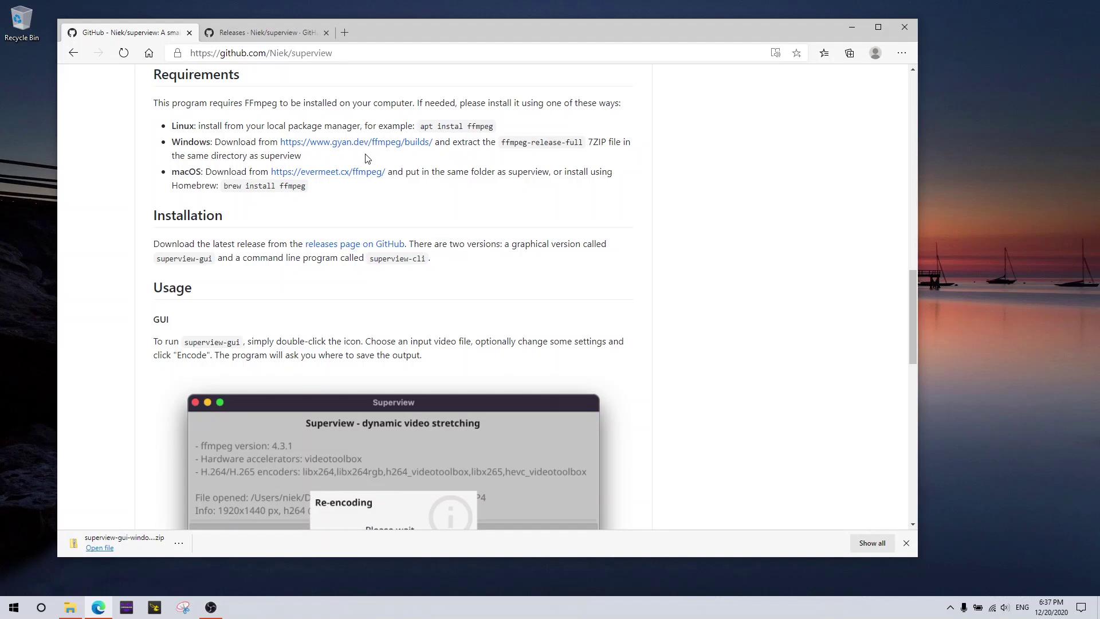
pyautogui.rightClick(366, 147)
# - Open the gyan.dev FFmpeg builds page in a new tab and bring up link options for its '7-zip utility' link
pyautogui.click(380, 155)
pyautogui.click(380, 35)
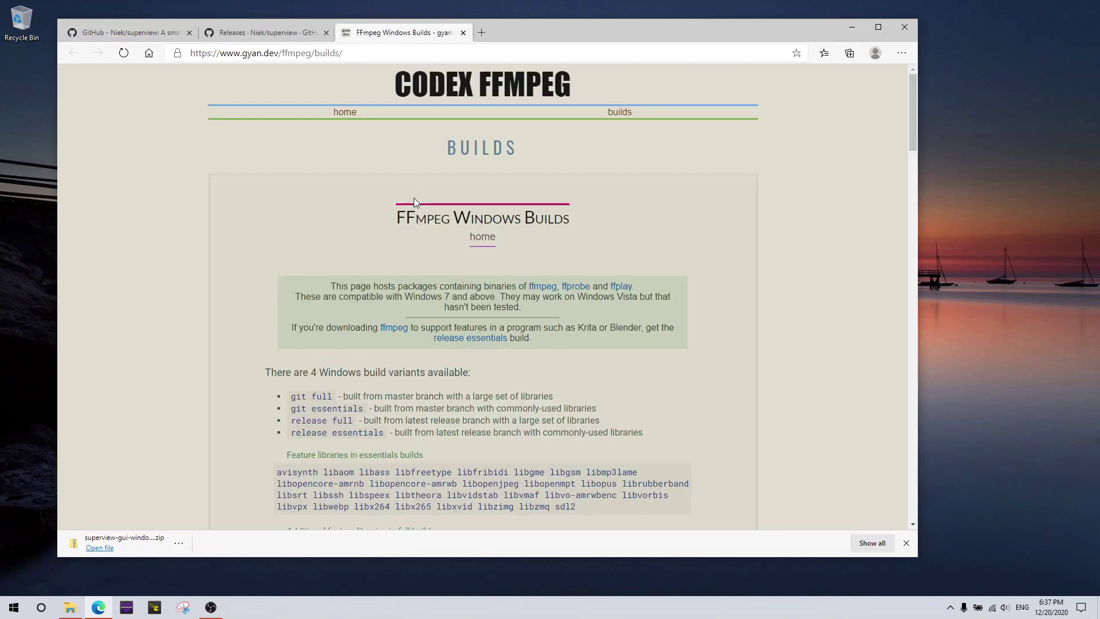
pyautogui.scroll(-3, 415, 212)
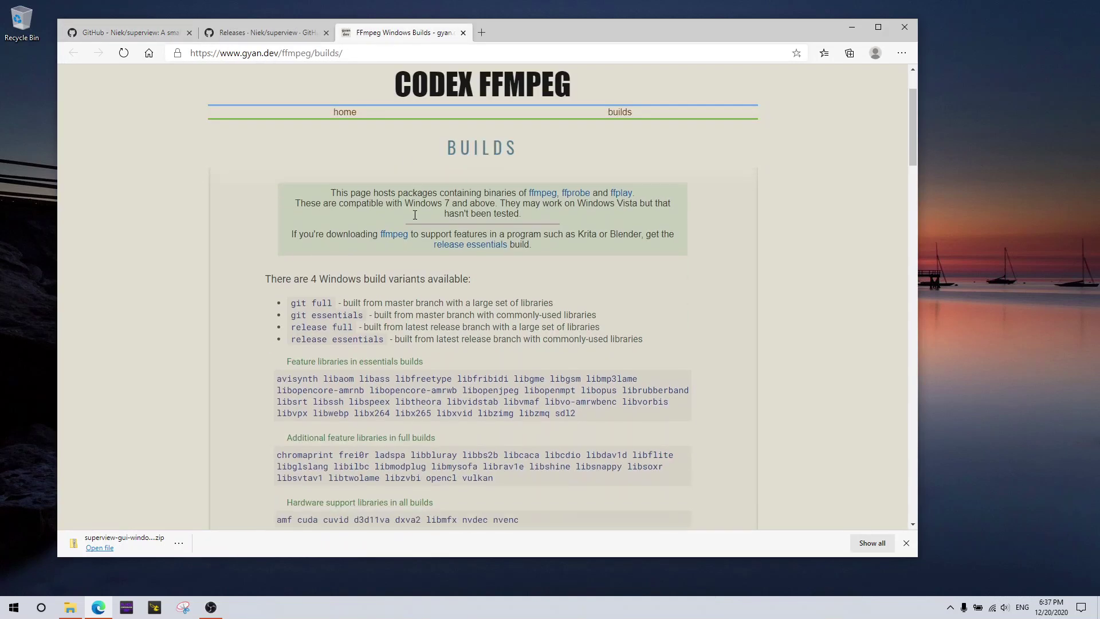
pyautogui.scroll(-3, 413, 214)
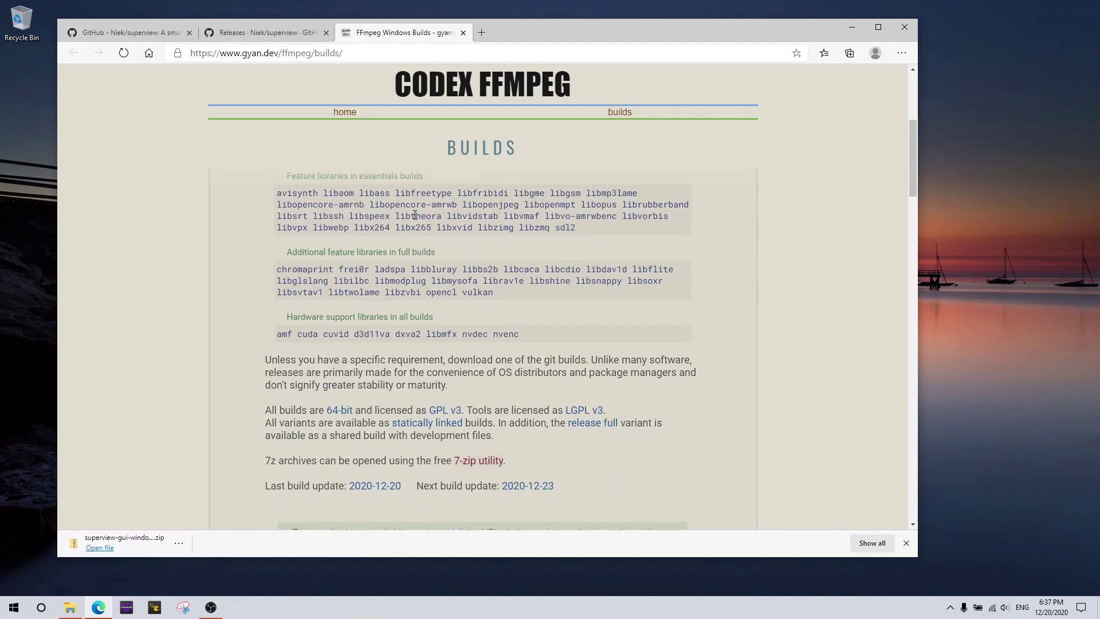
pyautogui.scroll(-3, 415, 215)
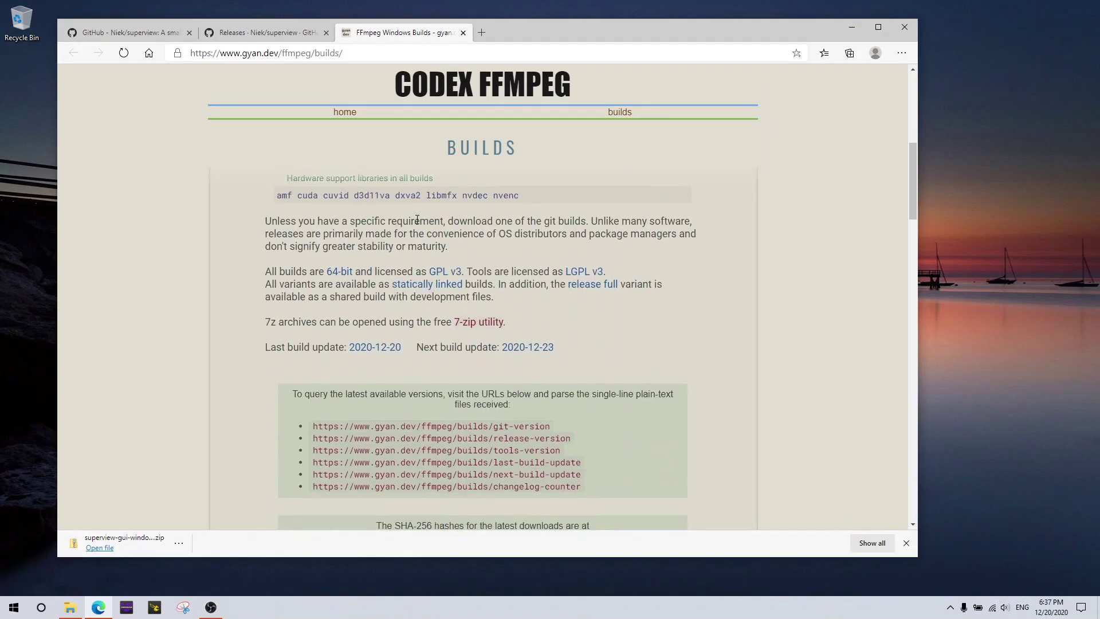
pyautogui.rightClick(470, 322)
# - Open the 7-Zip site in a new tab and download the 64-bit 7z1900-x64.exe installer
pyautogui.click(488, 332)
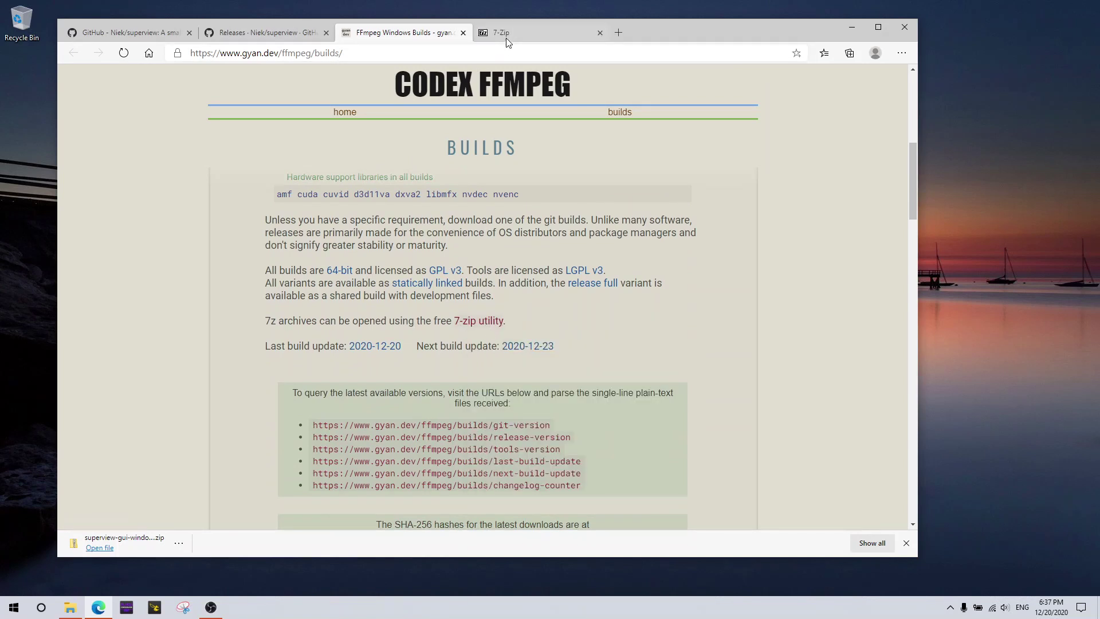
pyautogui.click(506, 38)
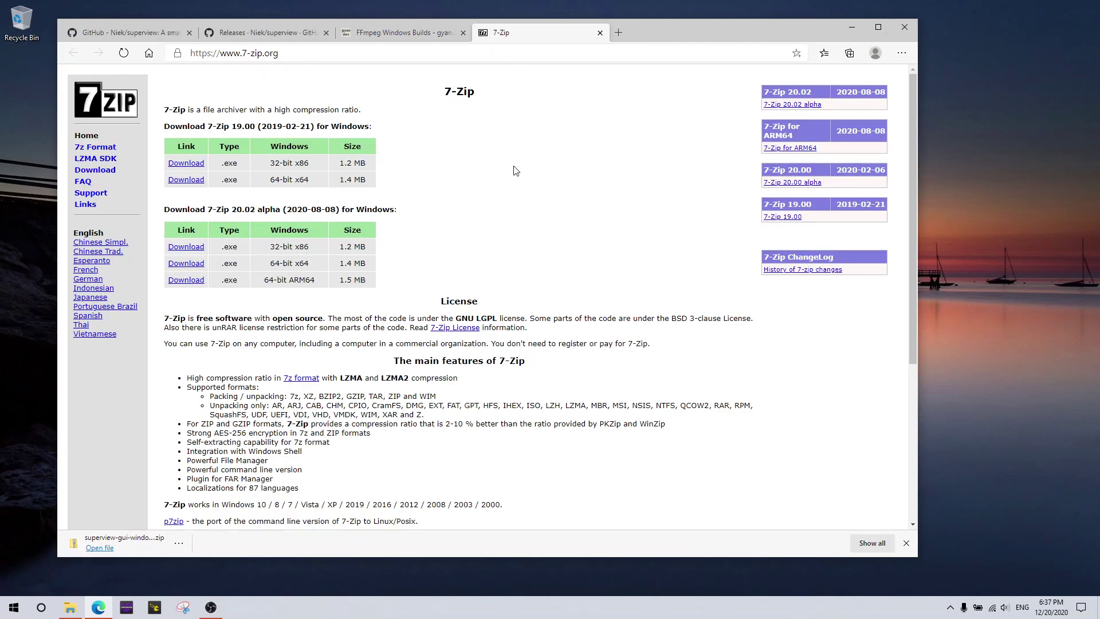
pyautogui.click(187, 181)
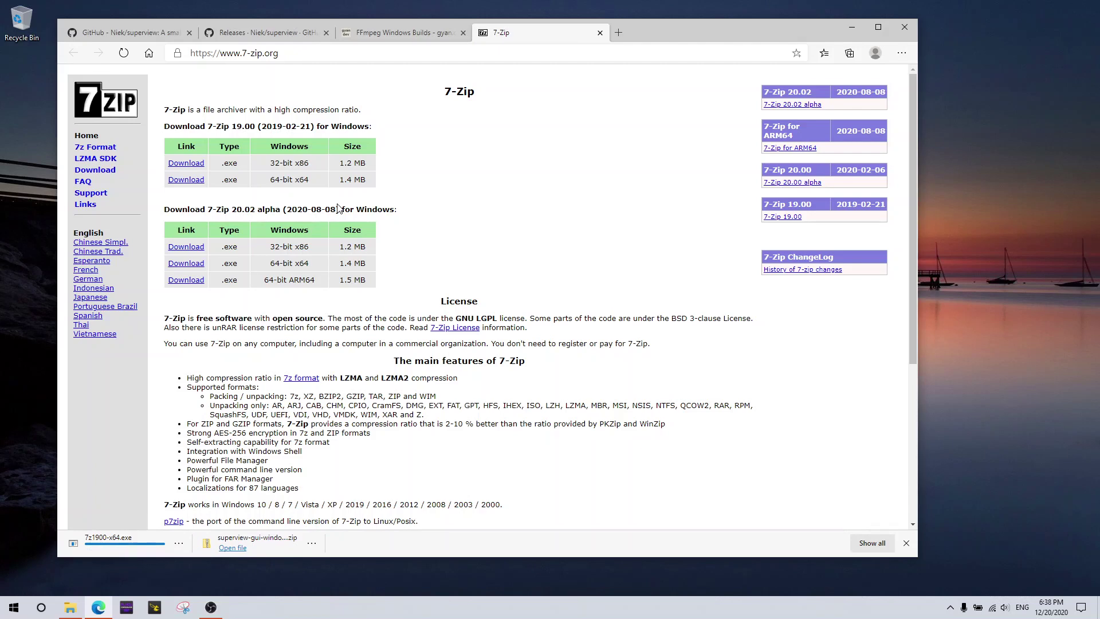
# - Return to the FFmpeg builds page and download the ffmpeg-git-full.7z build
pyautogui.click(397, 39)
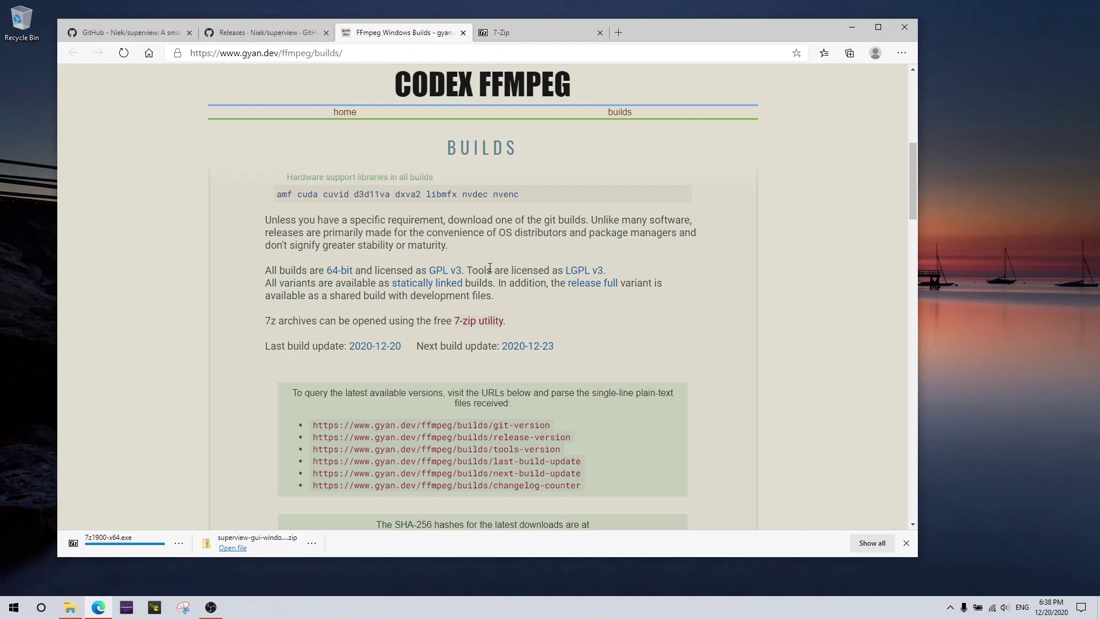
pyautogui.scroll(-3, 503, 263)
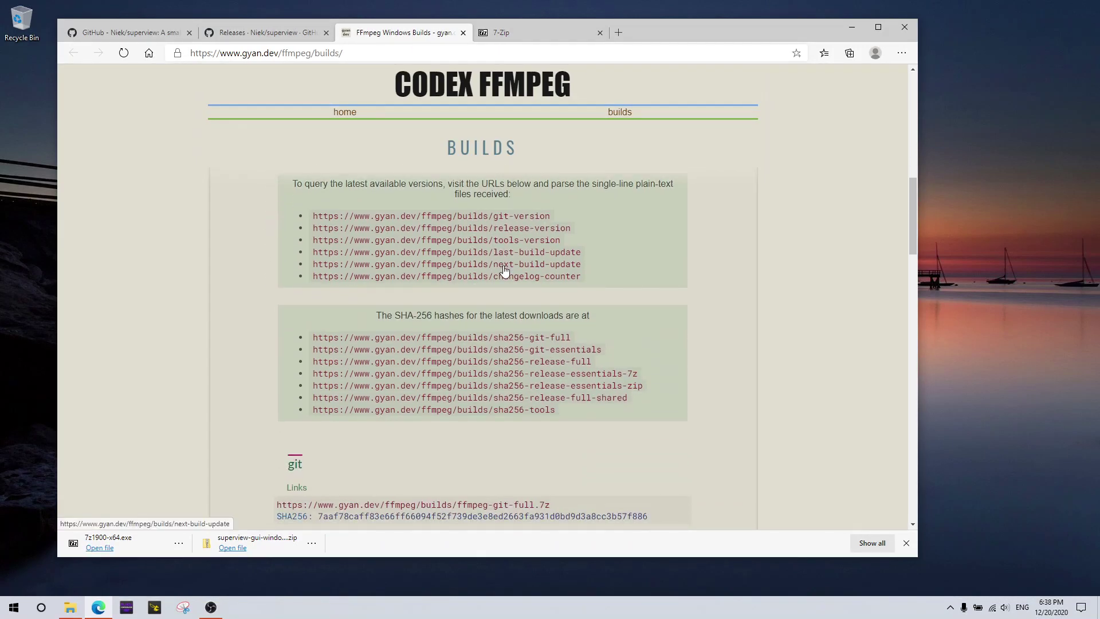
pyautogui.scroll(-3, 504, 266)
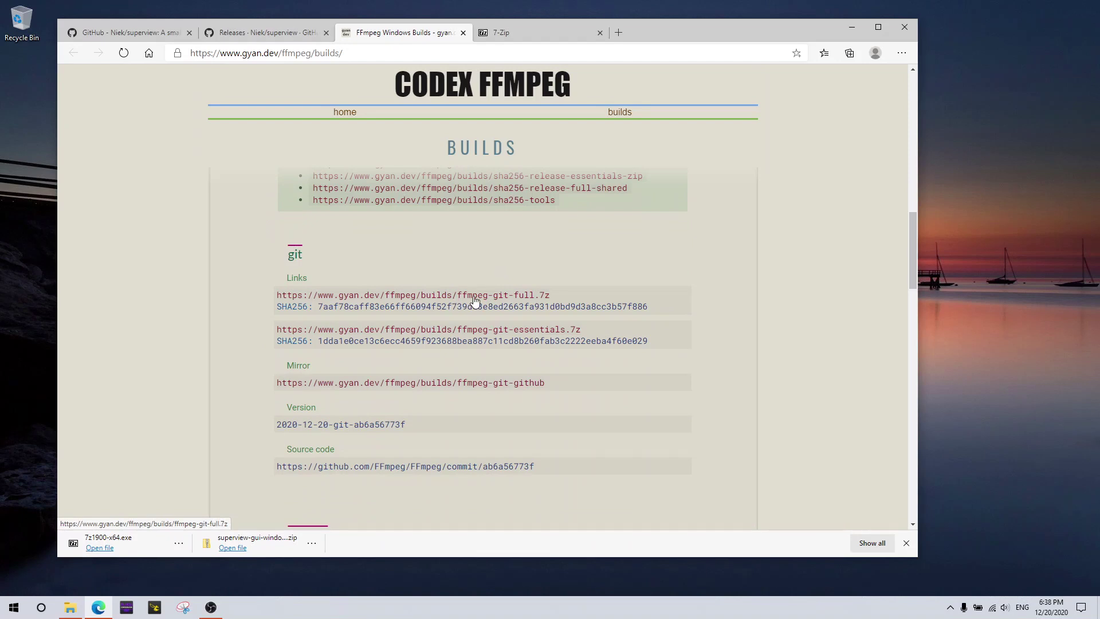
pyautogui.click(533, 296)
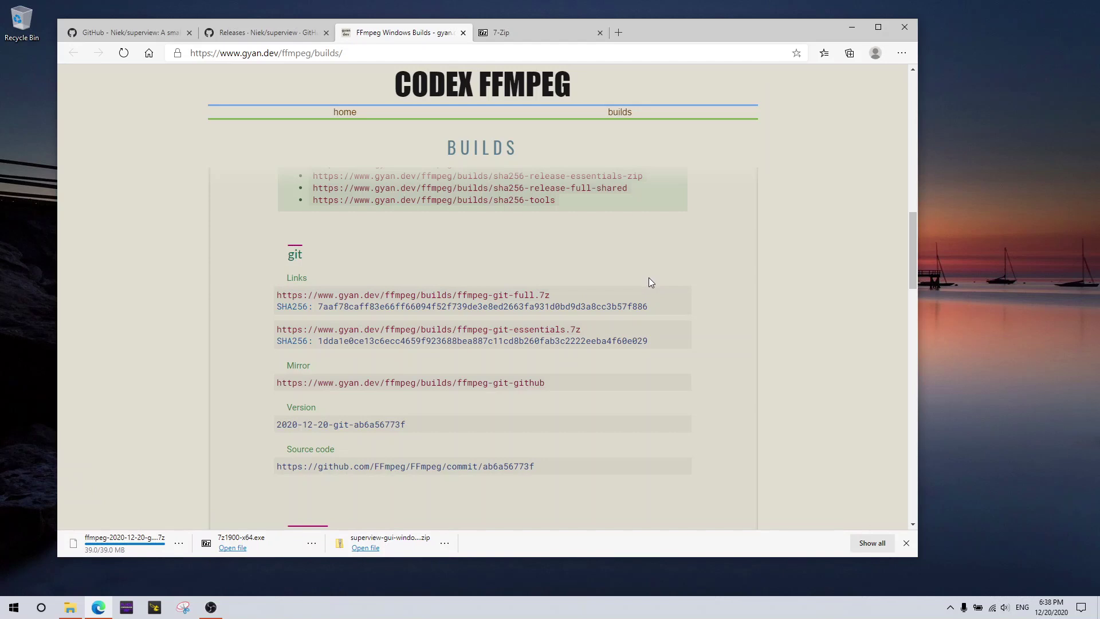
# - Open Downloads in File Explorer, check the downloaded files, and run the 7z1900-x64.exe installer
pyautogui.click(70, 607)
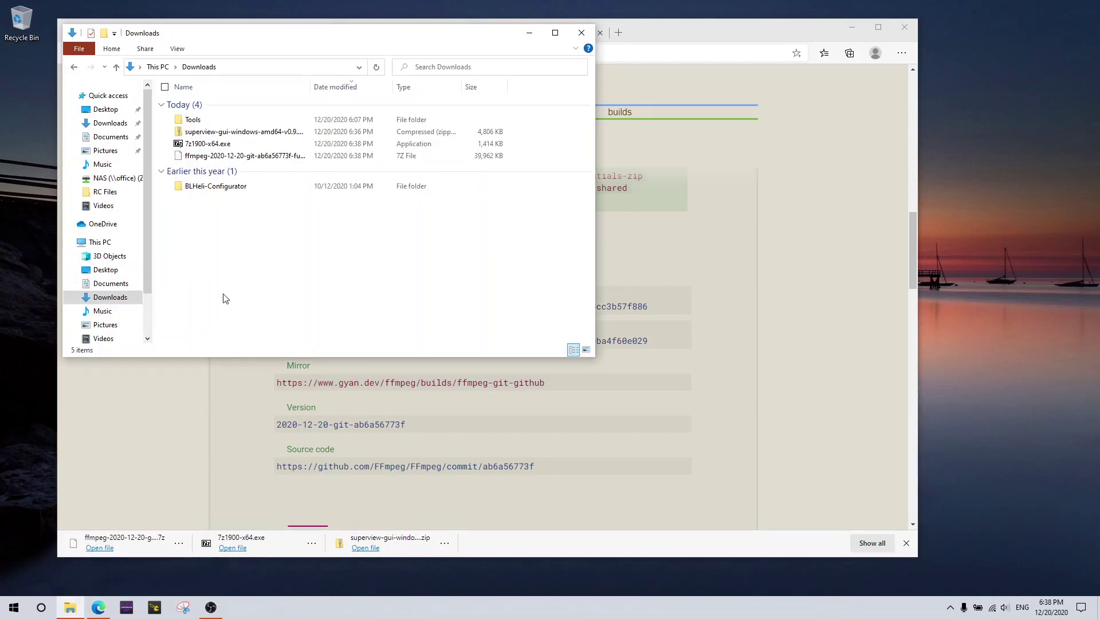
pyautogui.click(217, 146)
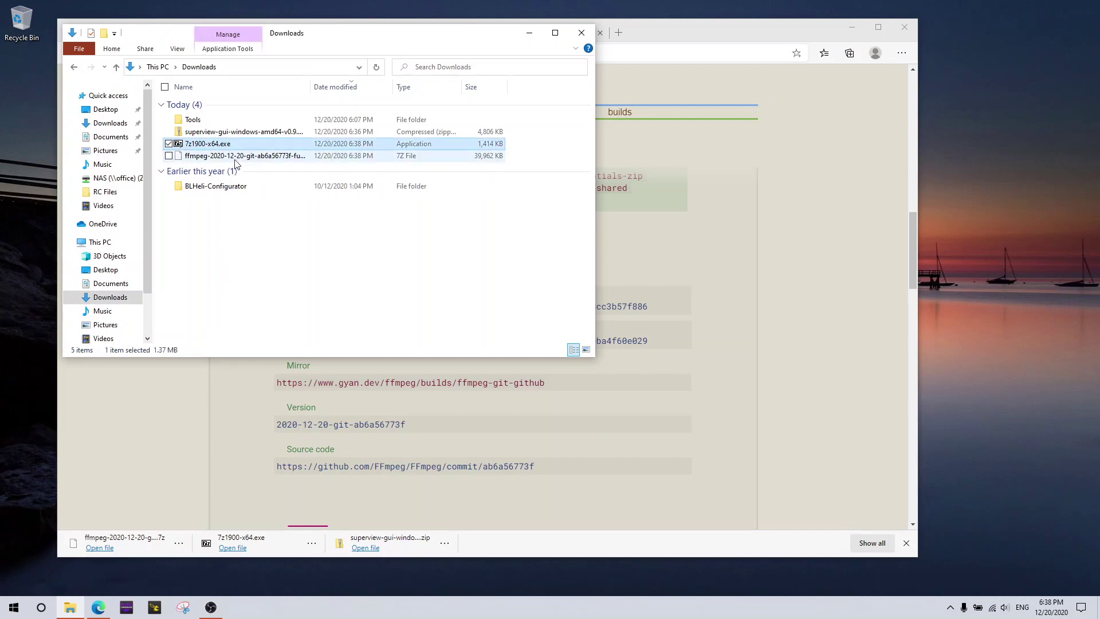
pyautogui.click(235, 159)
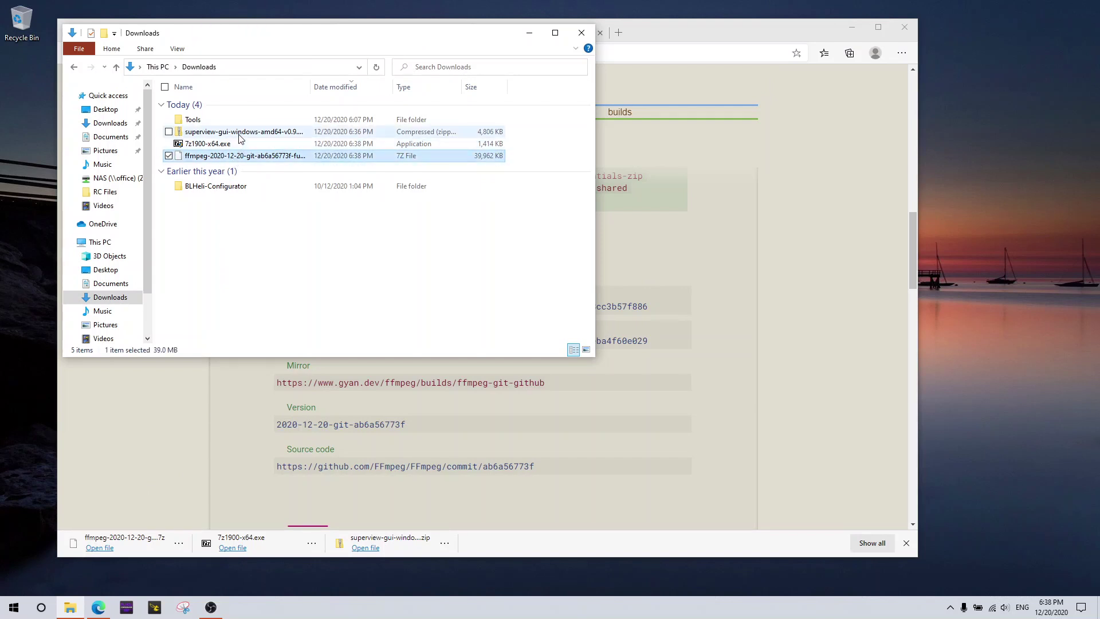
pyautogui.click(239, 134)
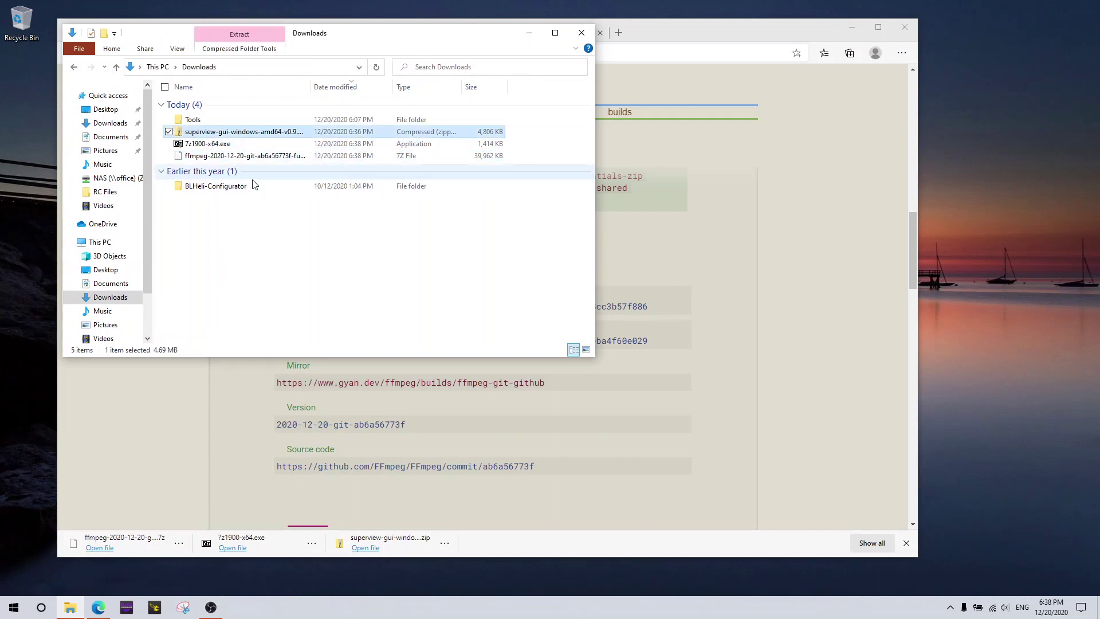
pyautogui.doubleClick(202, 147)
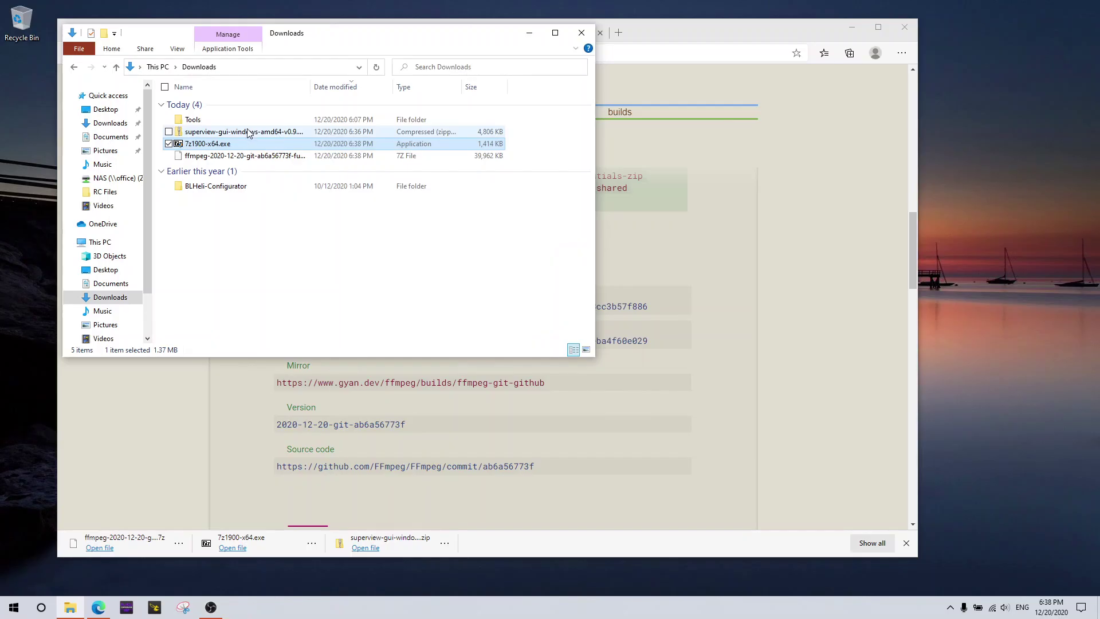
# - Open the Superview zip and create a new desktop folder named 'Superview'
pyautogui.doubleClick(248, 133)
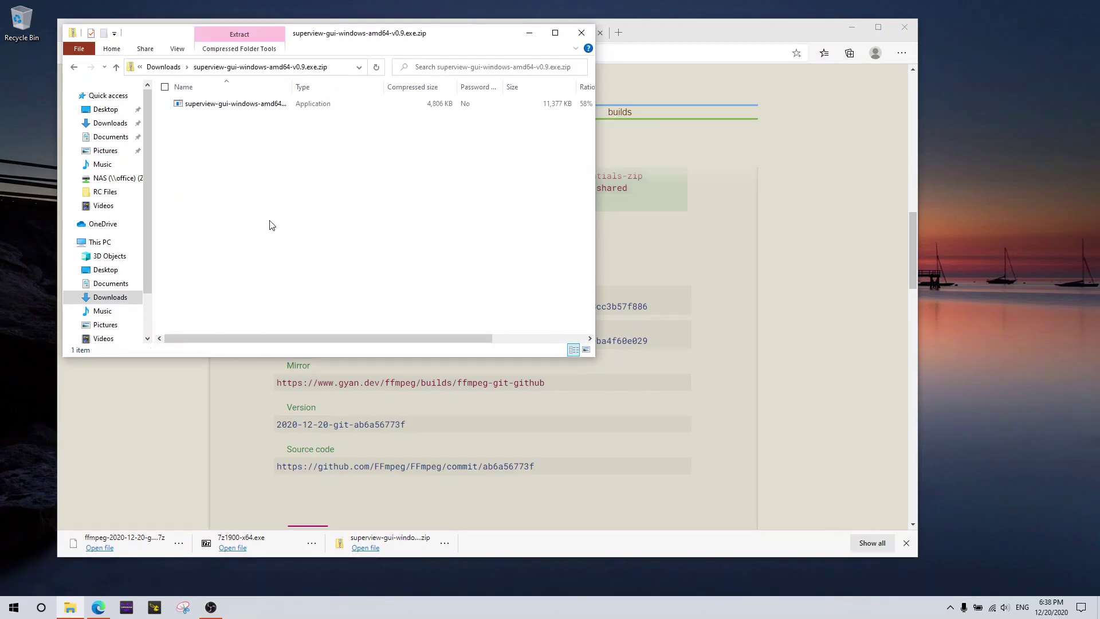
pyautogui.moveTo(292, 86); pyautogui.dragTo(343, 91)
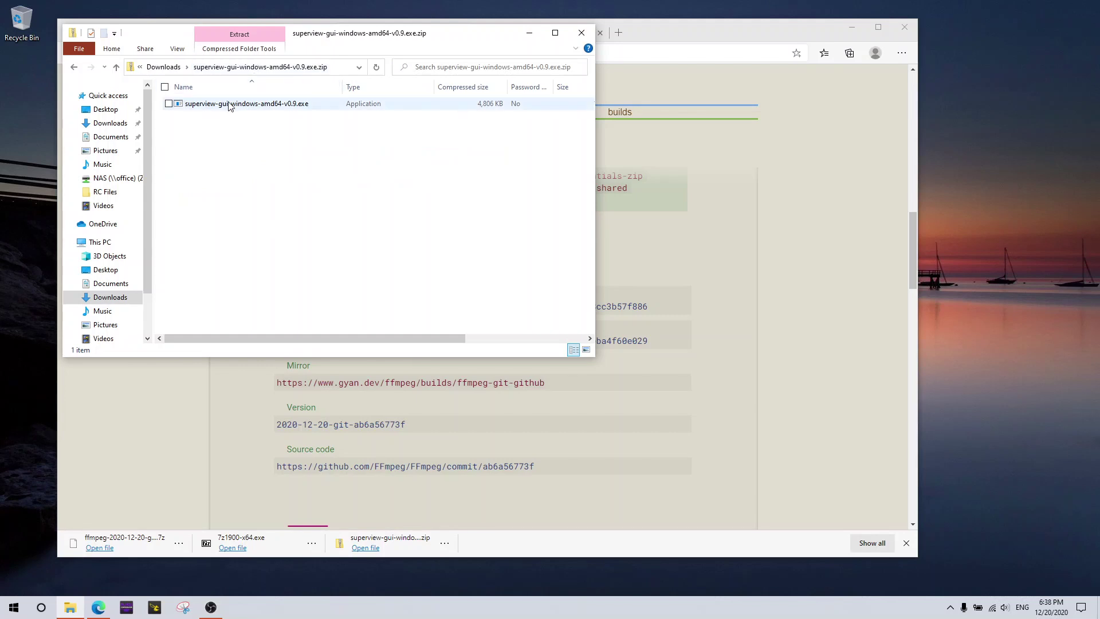
pyautogui.rightClick(25, 93)
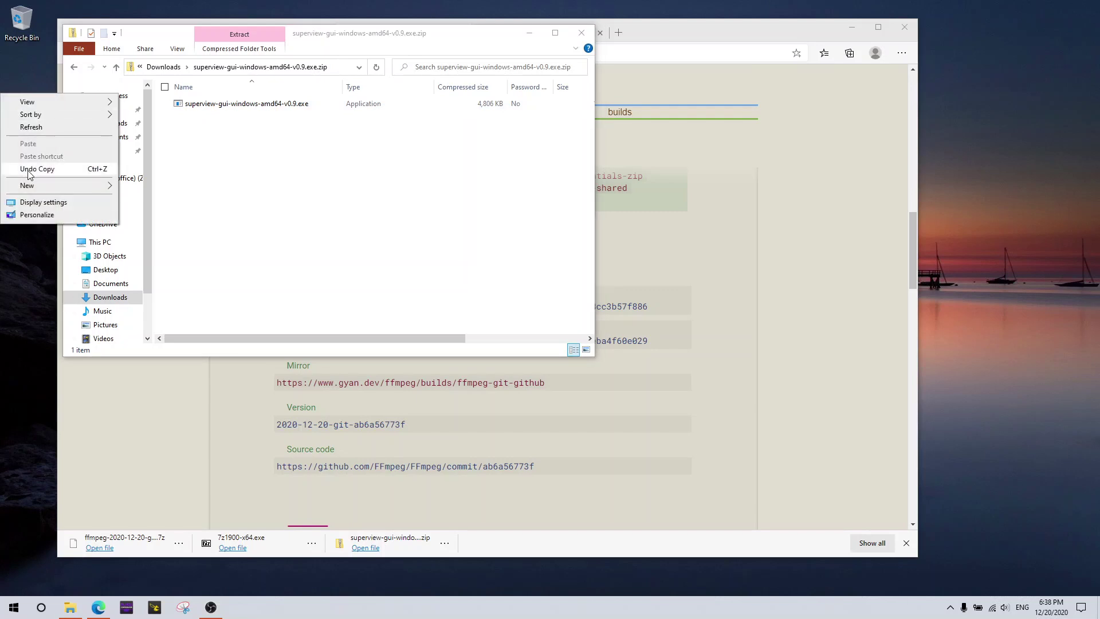
pyautogui.moveTo(27, 185)
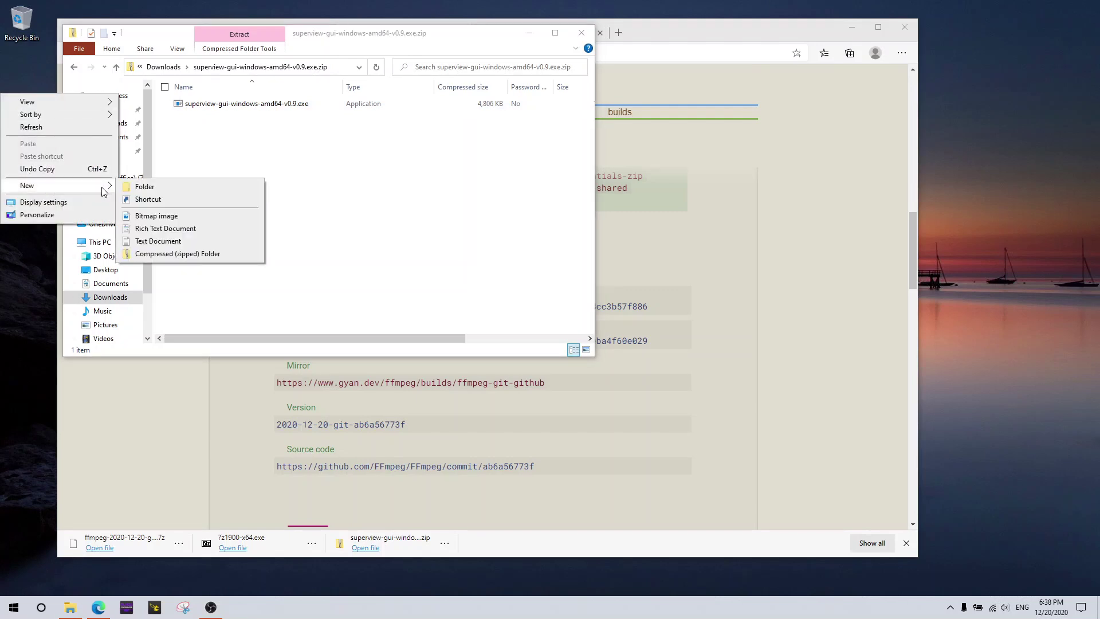
pyautogui.click(136, 188)
pyautogui.write('Superview')
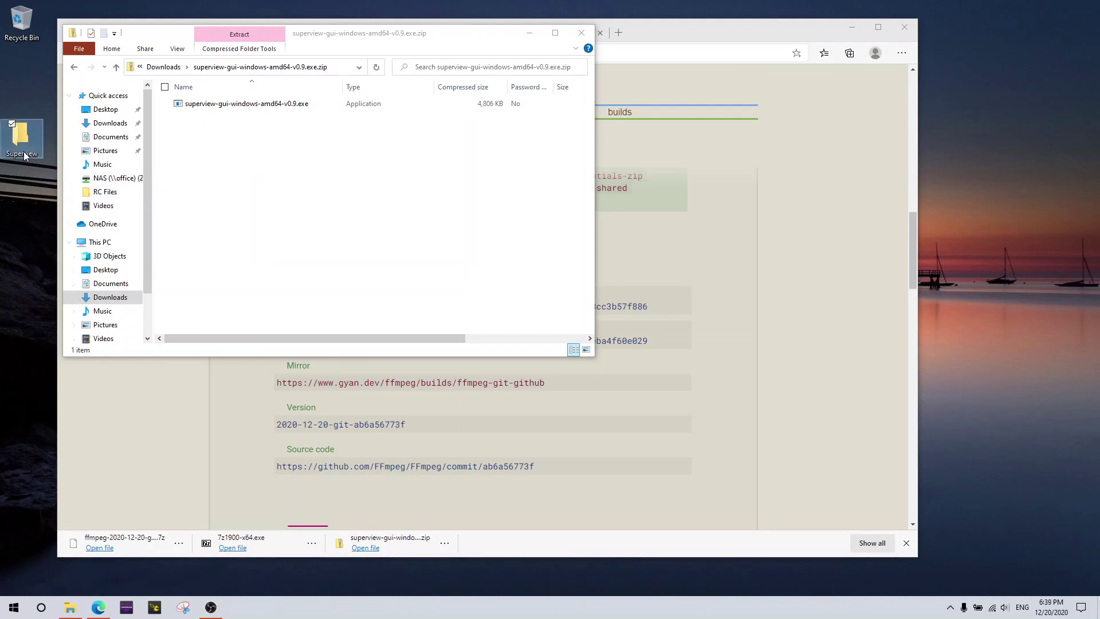
# - Copy superview-gui-windows-amd64-v0.9.exe from the zip into the Superview folder, then return to Downloads
pyautogui.moveTo(23, 138); pyautogui.dragTo(23, 86)
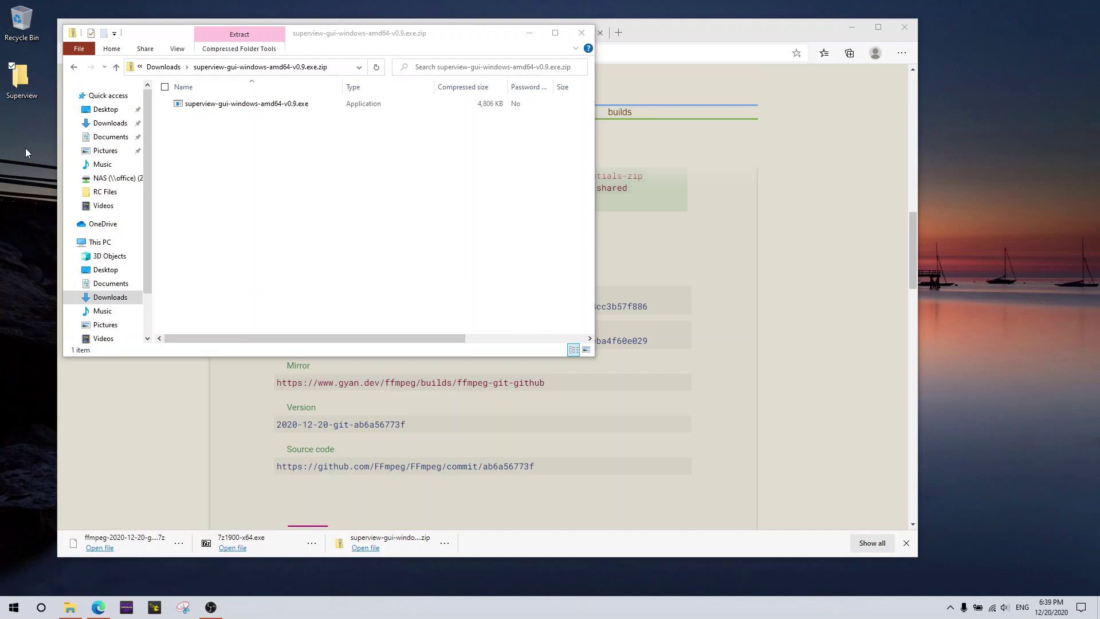
pyautogui.doubleClick(23, 84)
pyautogui.moveTo(266, 35); pyautogui.dragTo(676, 107)
pyautogui.click(193, 108)
pyautogui.moveTo(193, 108); pyautogui.dragTo(659, 228)
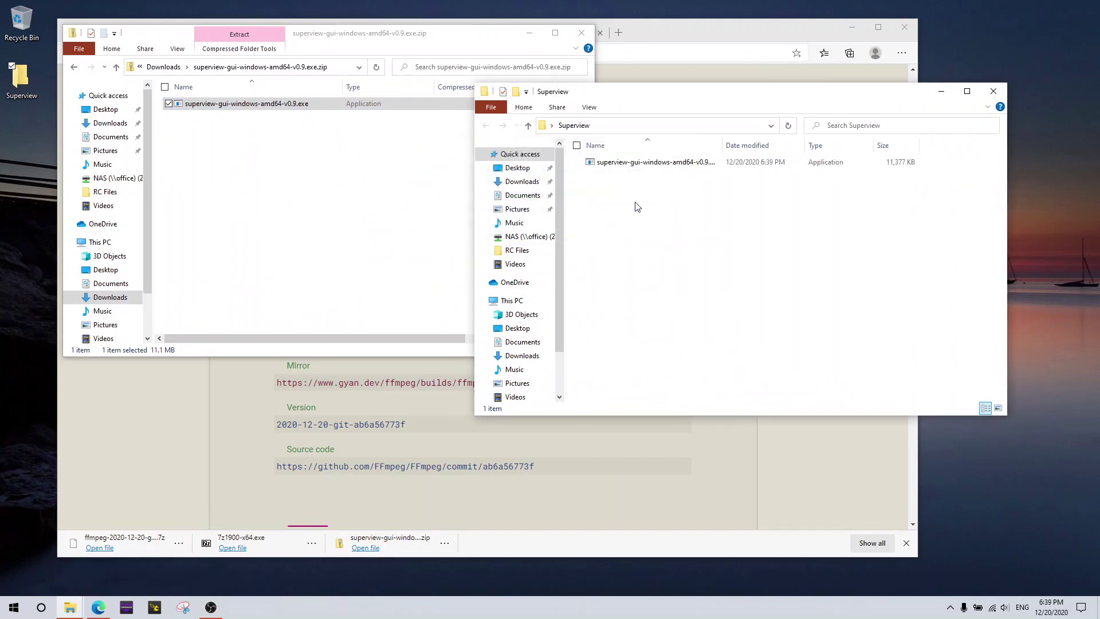
pyautogui.moveTo(723, 145); pyautogui.dragTo(758, 145)
pyautogui.click(226, 143)
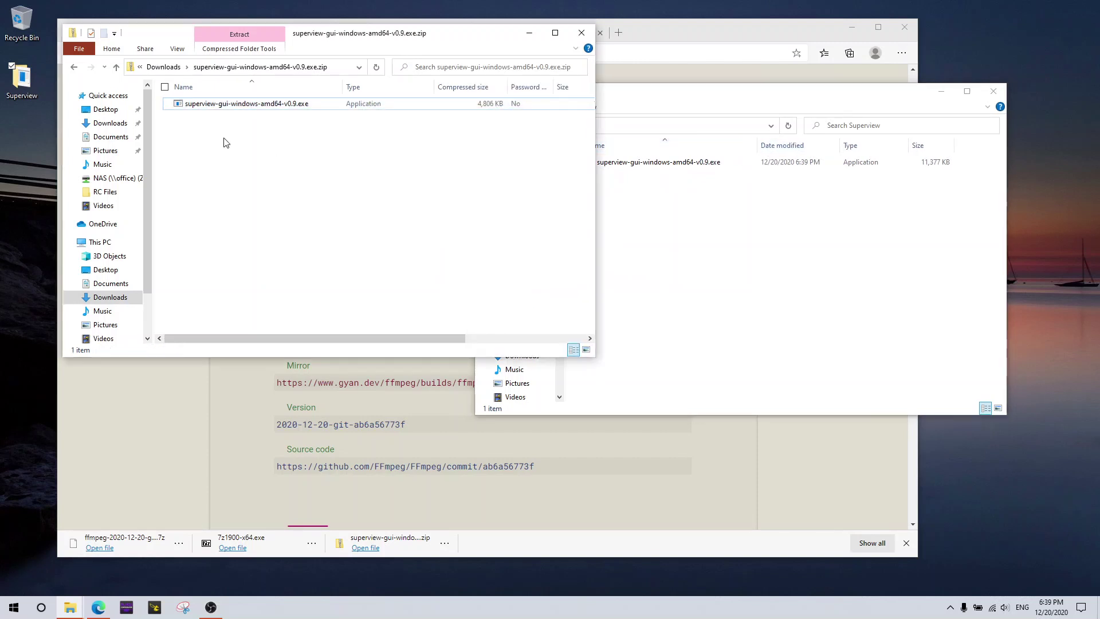
pyautogui.click(163, 67)
# - Bring up the 7-Zip options for the ffmpeg-2020-12-20 full_build 7z archive in Downloads
pyautogui.click(261, 228)
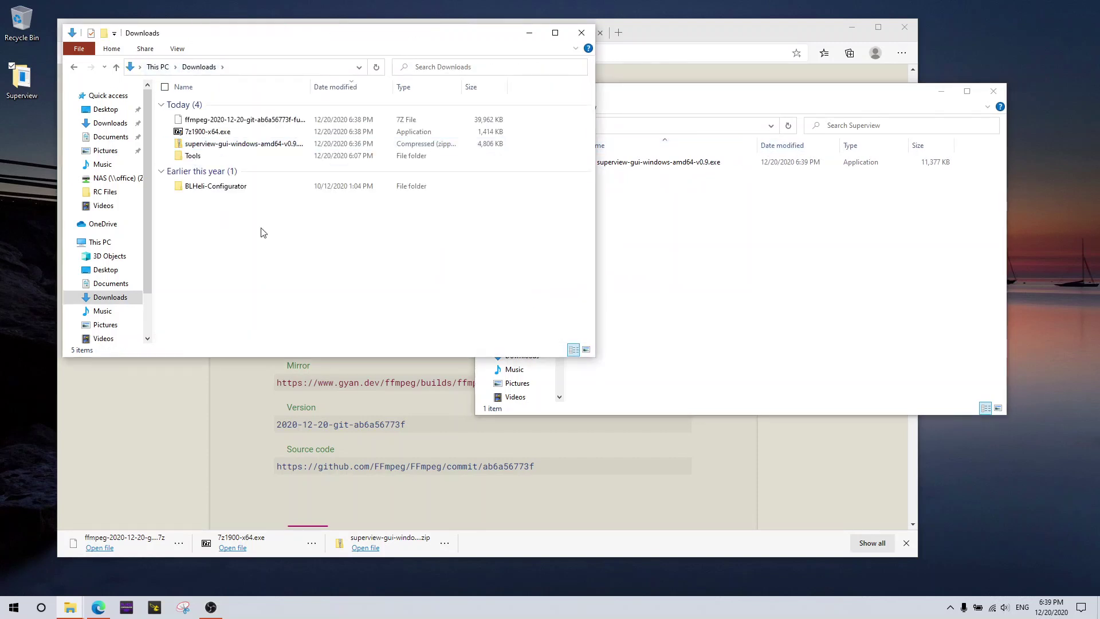
pyautogui.rightClick(256, 124)
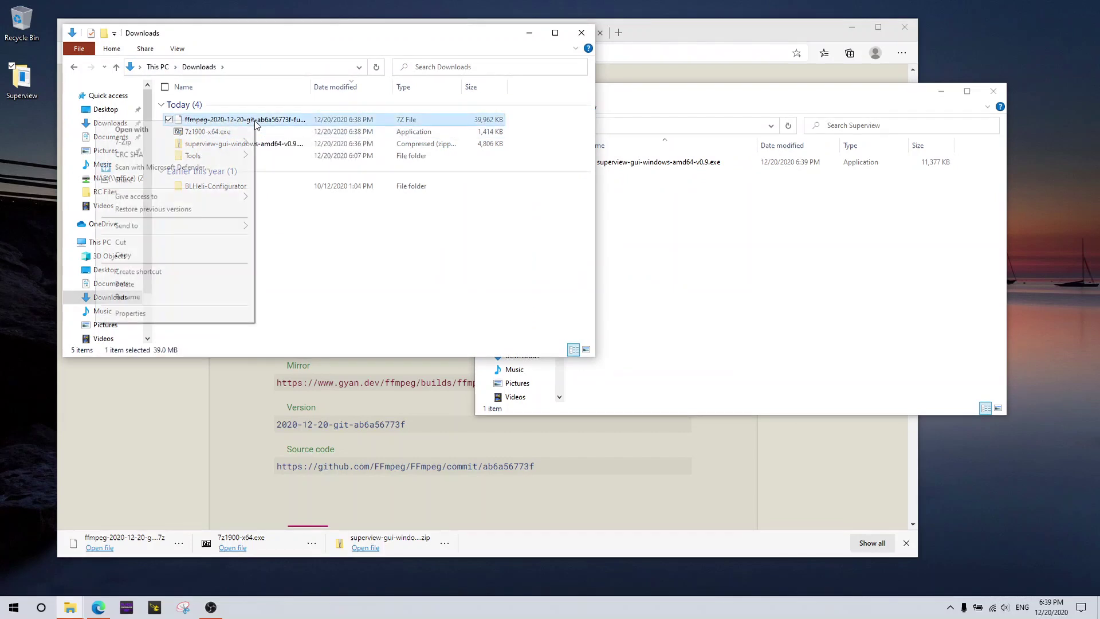
pyautogui.moveTo(235, 144)
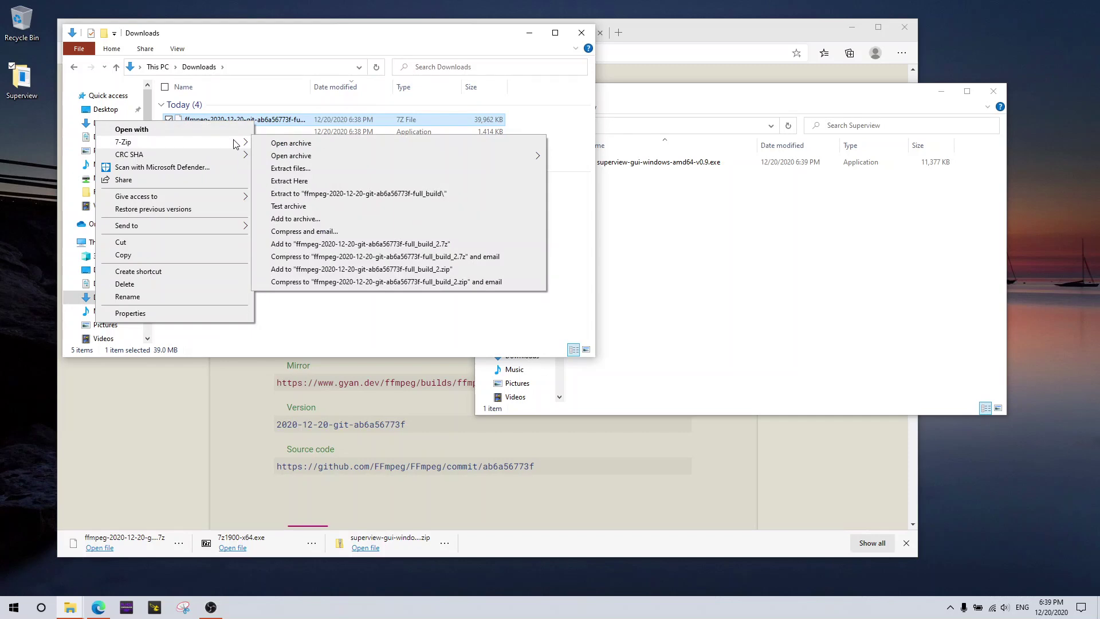
# - Open the ffmpeg archive in 7-Zip and browse into its build's bin folder
pyautogui.click(286, 145)
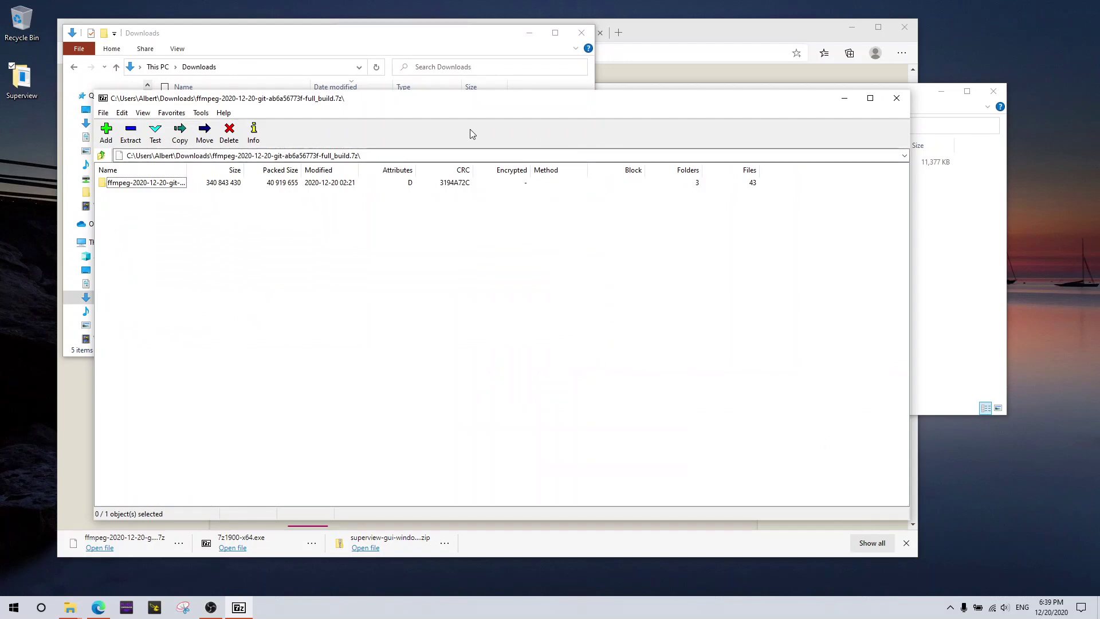
pyautogui.doubleClick(164, 182)
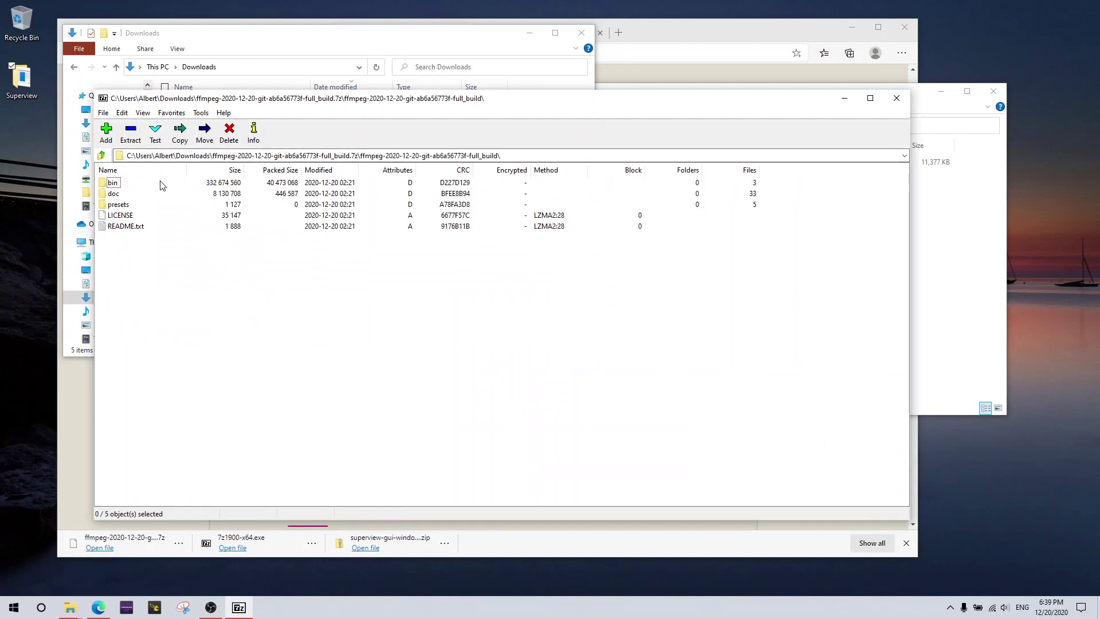
pyautogui.doubleClick(112, 184)
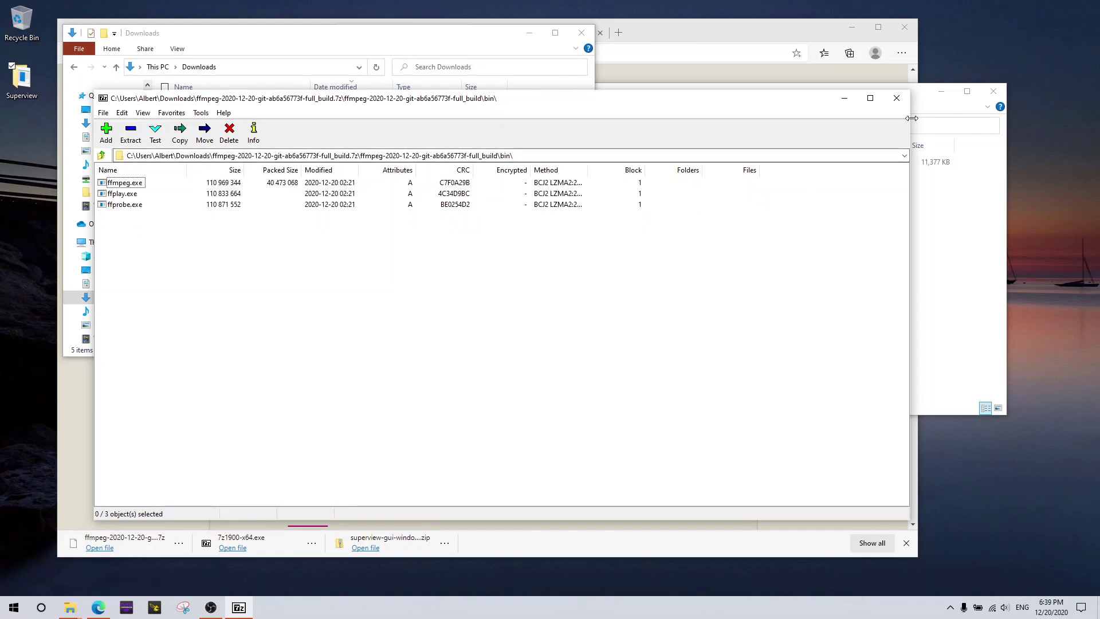
# - Extract ffmpeg.exe and ffprobe.exe from bin into the Superview folder
pyautogui.moveTo(910, 128); pyautogui.dragTo(697, 146)
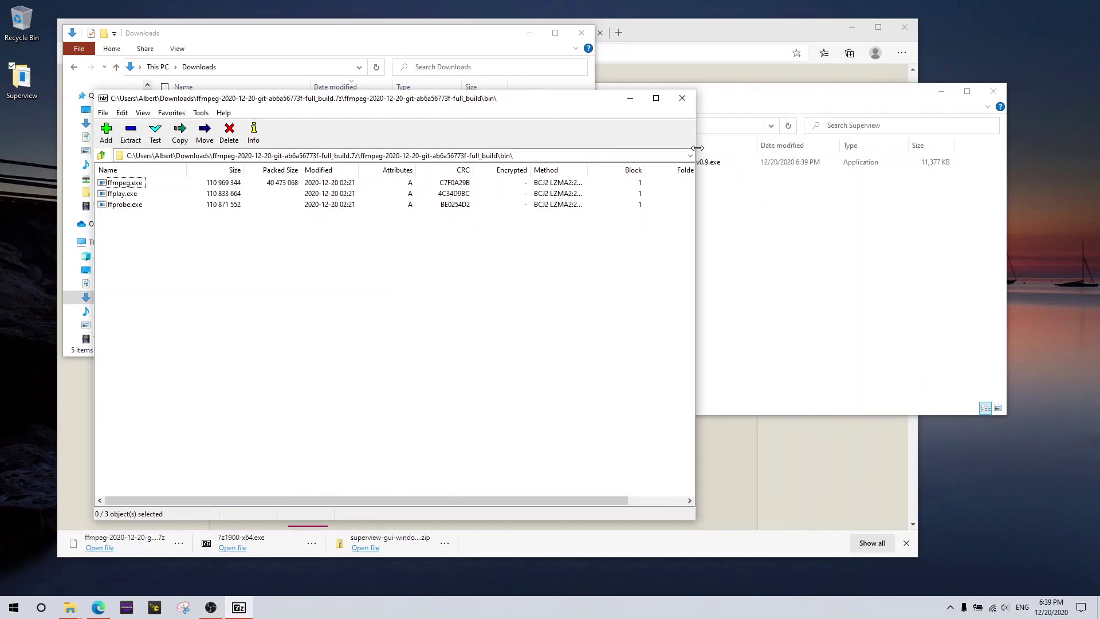
pyautogui.click(132, 184)
pyautogui.keyDown('ctrl'); pyautogui.click(124, 207); pyautogui.keyUp('ctrl')
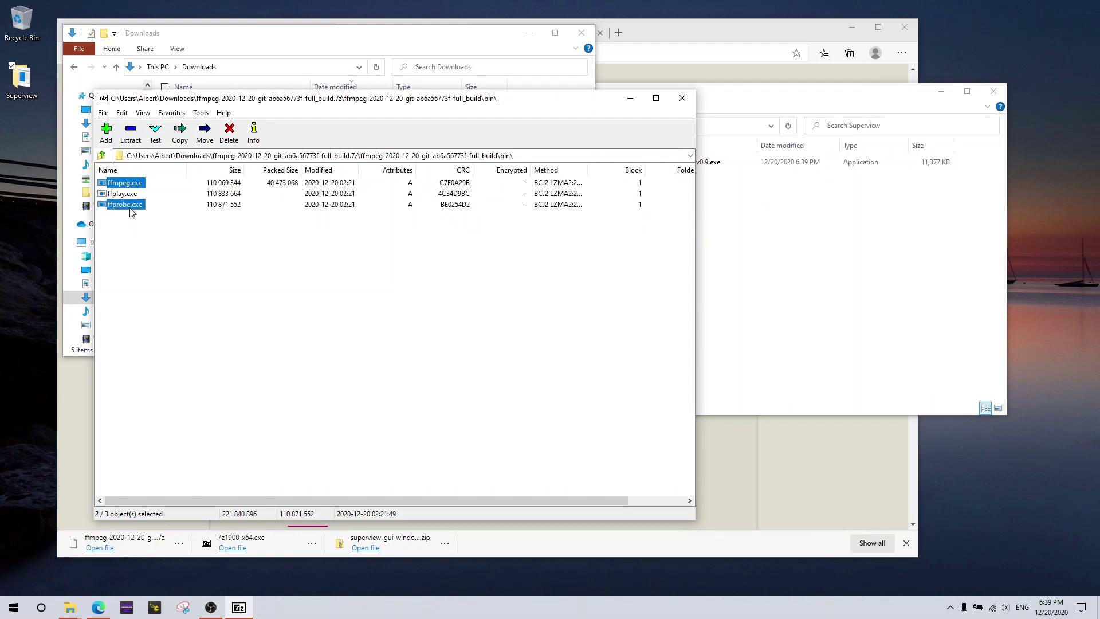
pyautogui.moveTo(131, 212); pyautogui.dragTo(723, 295)
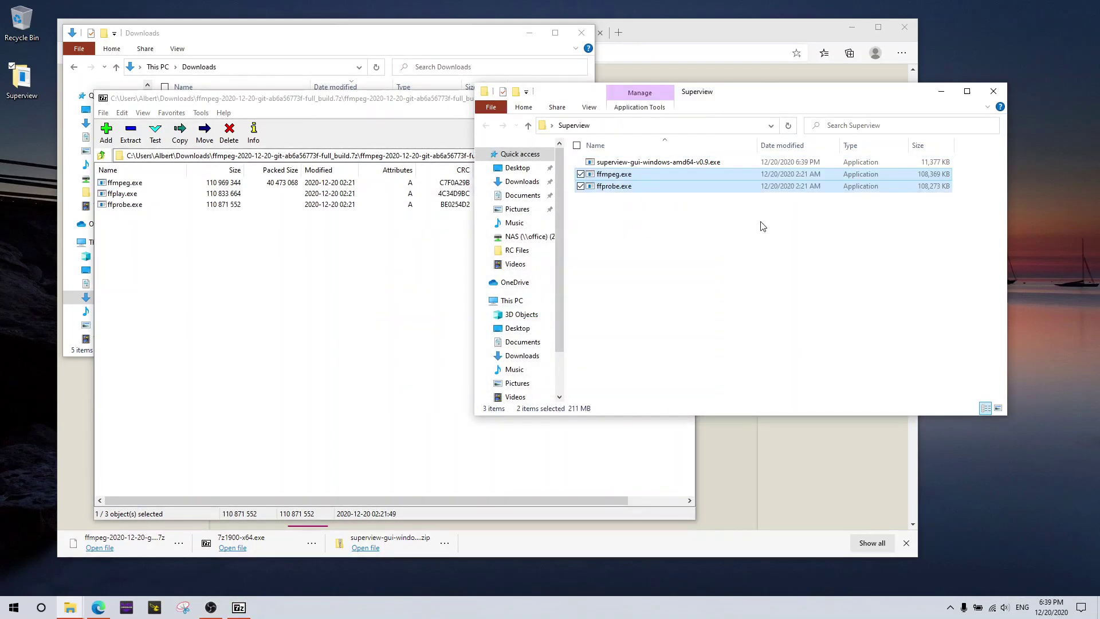
pyautogui.click(760, 241)
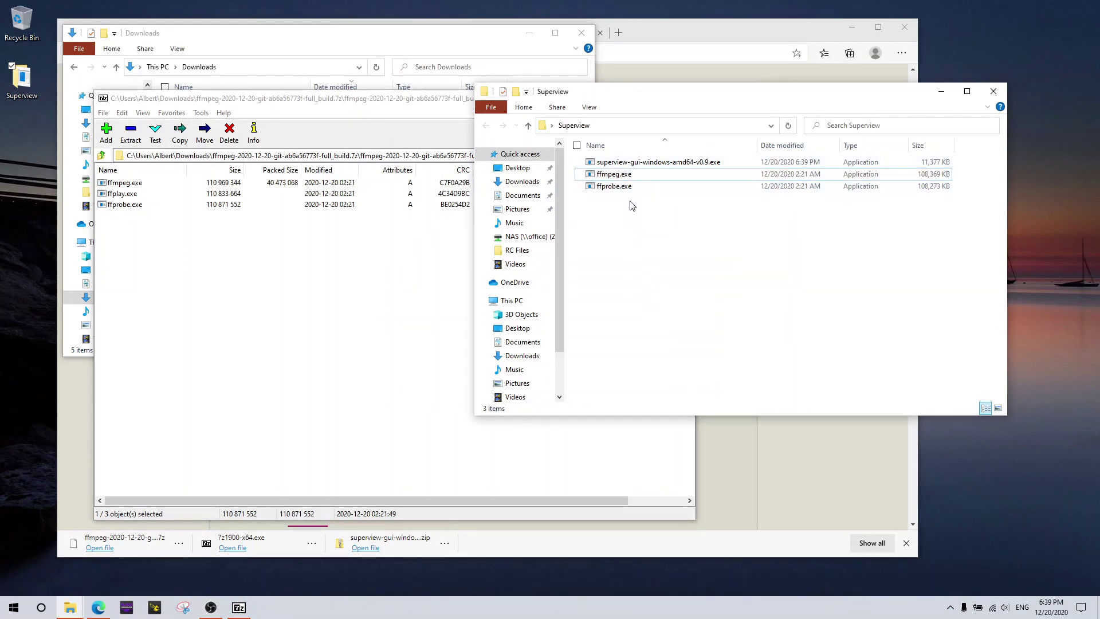
pyautogui.click(369, 98)
# - Close 7-Zip, move 4-3 sample.mp4 from Videos into the Superview folder, then close Videos
pyautogui.click(687, 103)
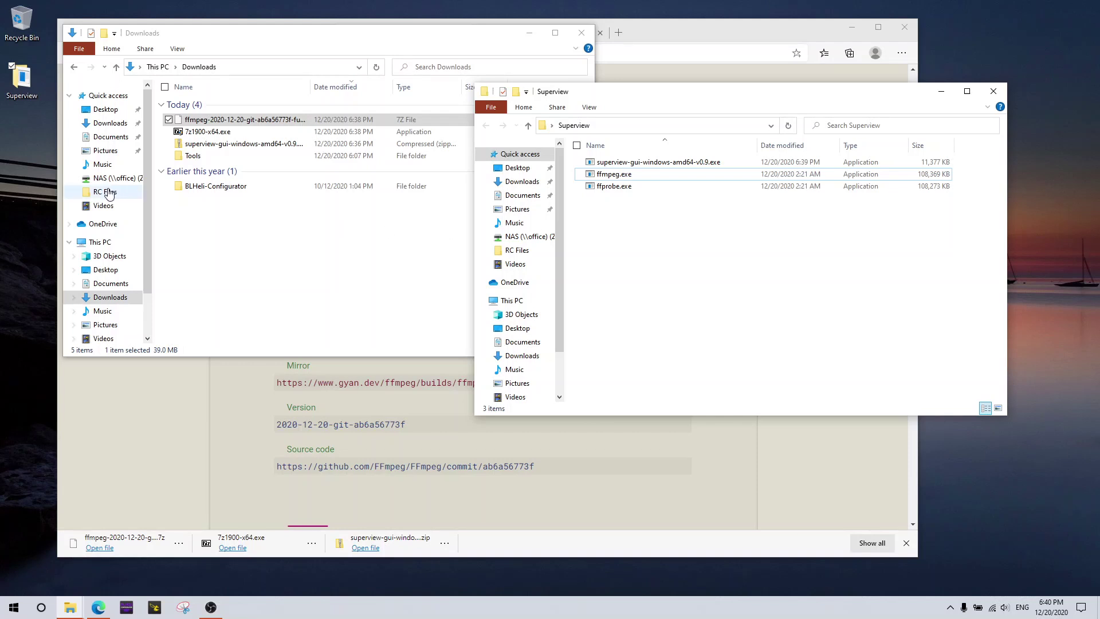
pyautogui.click(104, 207)
pyautogui.moveTo(253, 118); pyautogui.dragTo(745, 275)
pyautogui.click(378, 267)
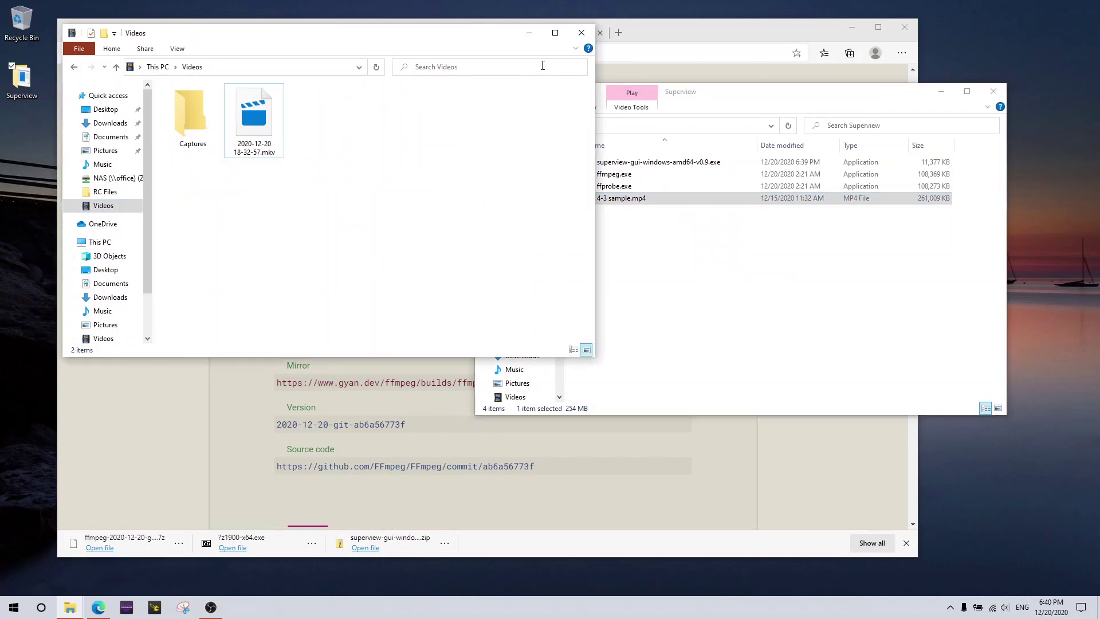
pyautogui.click(581, 33)
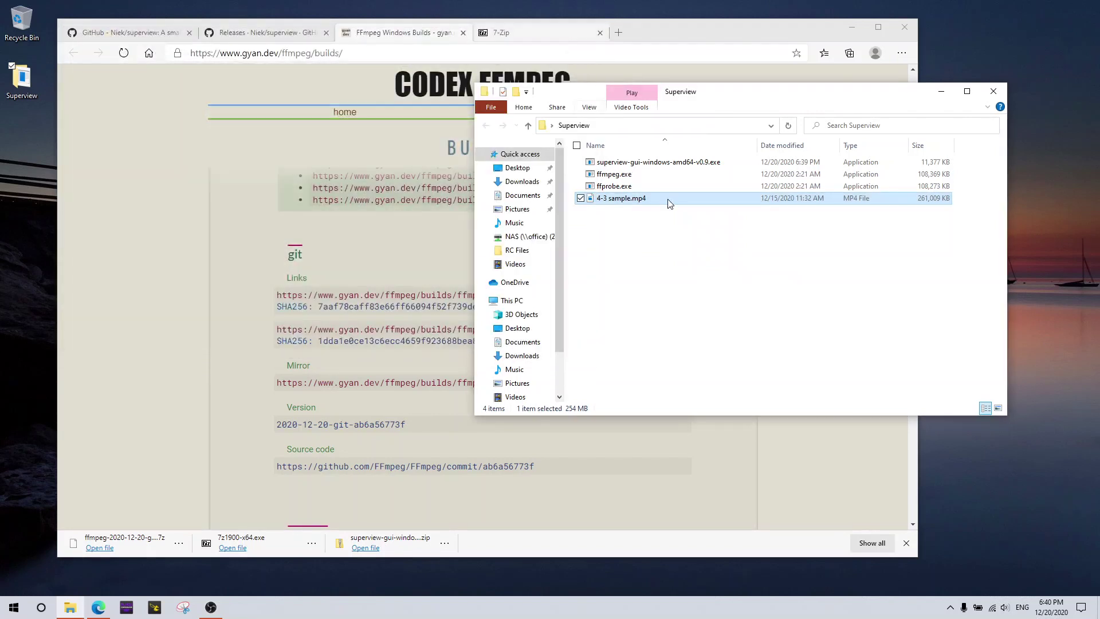
pyautogui.click(726, 252)
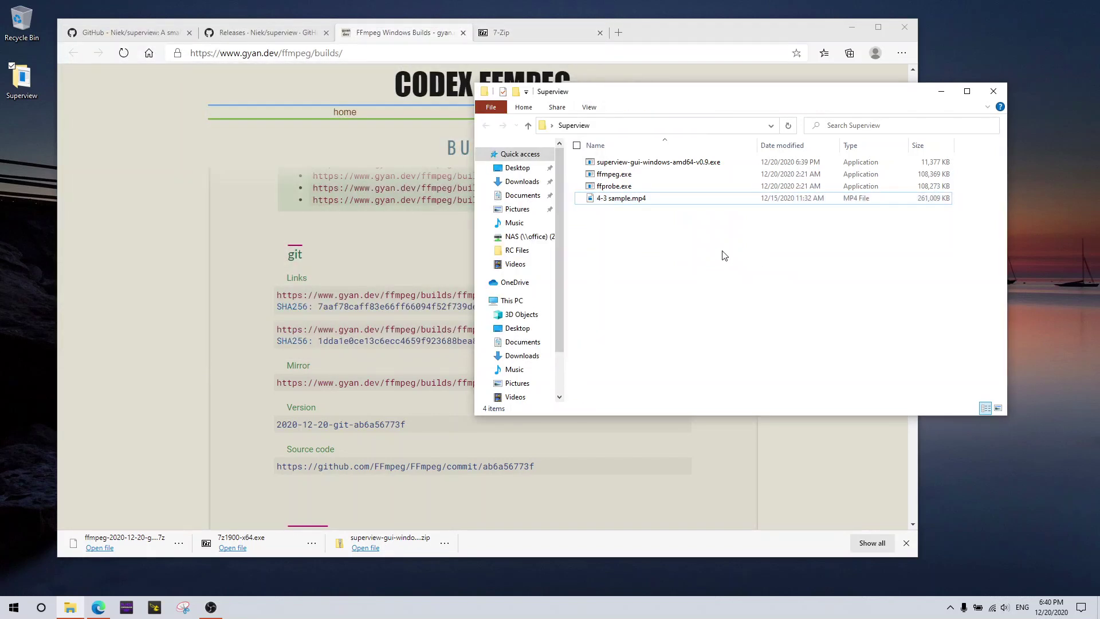
# - Play 4-3 sample.mp4 in Movies & TV, then close the player and clear the selection
pyautogui.doubleClick(620, 199)
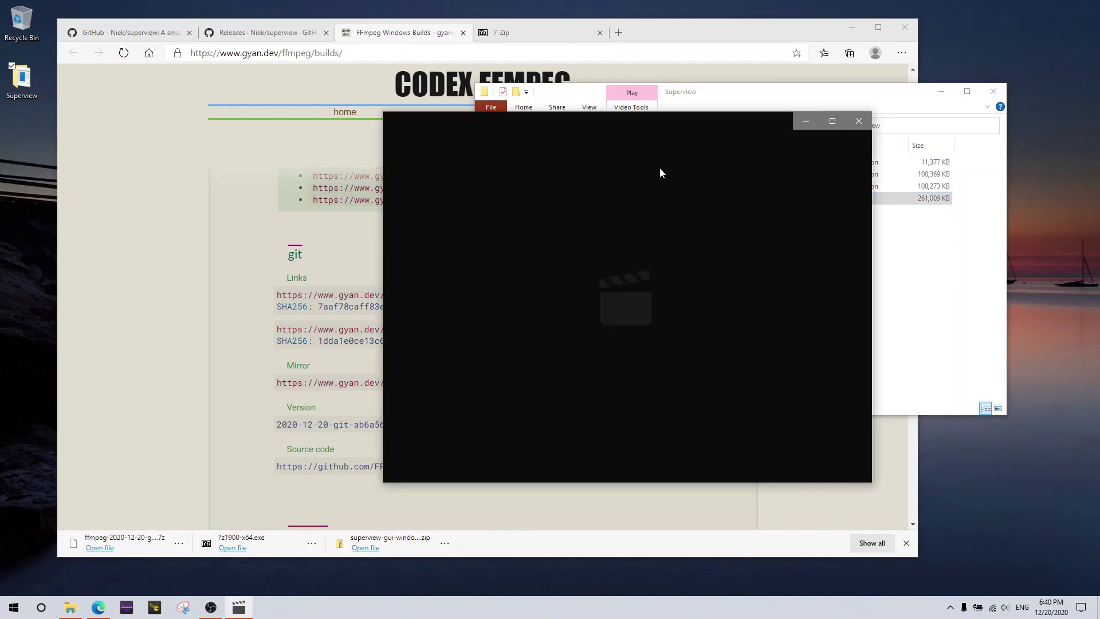
pyautogui.moveTo(648, 123); pyautogui.dragTo(537, 120)
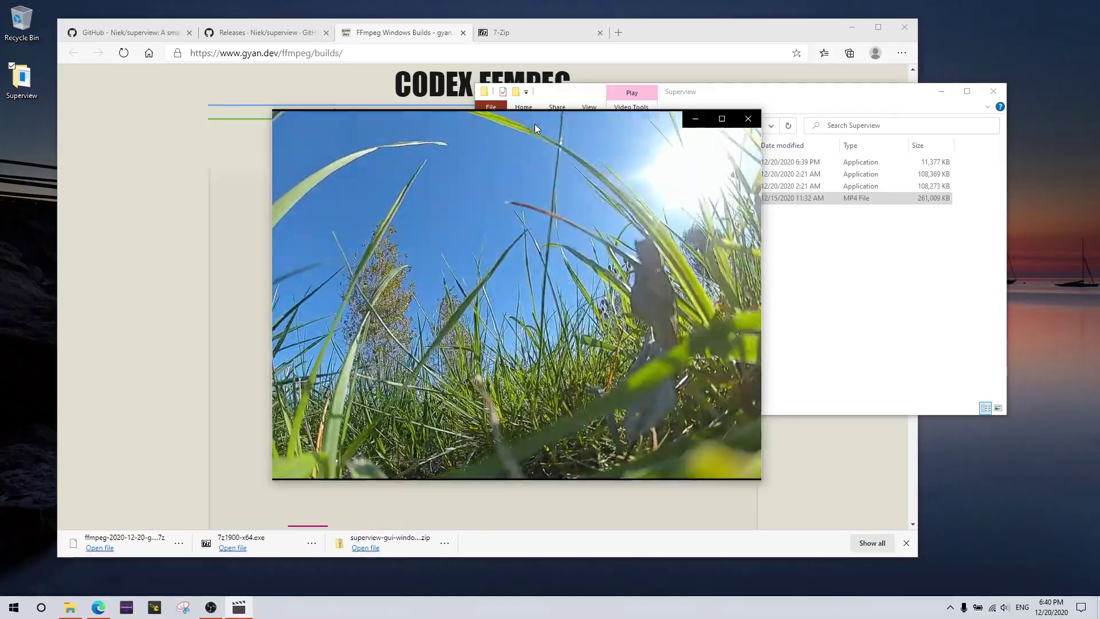
pyautogui.moveTo(625, 146)
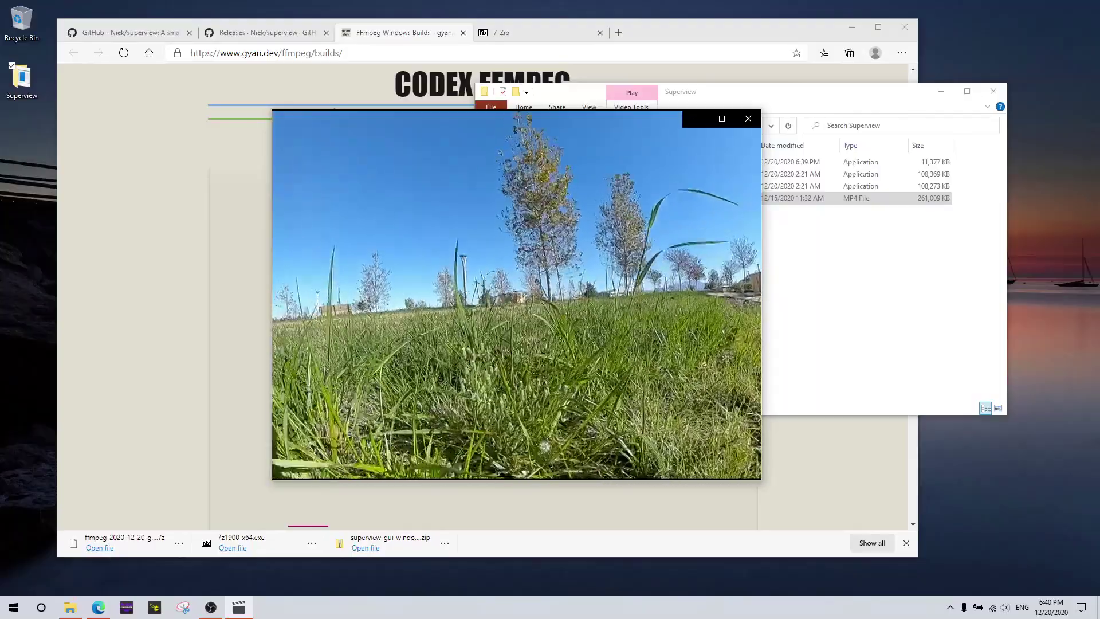
pyautogui.click(756, 123)
pyautogui.click(767, 259)
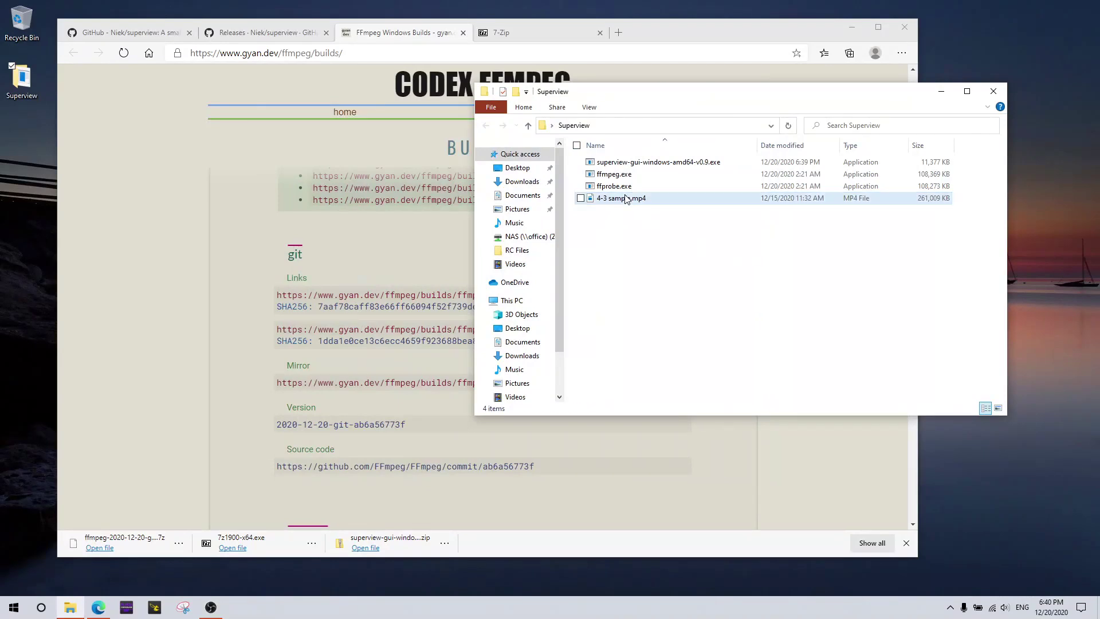
# - Run superview-gui-windows-amd64-v0.9.exe despite the unrecognised-app warning and arrange it beside the folder
pyautogui.doubleClick(628, 165)
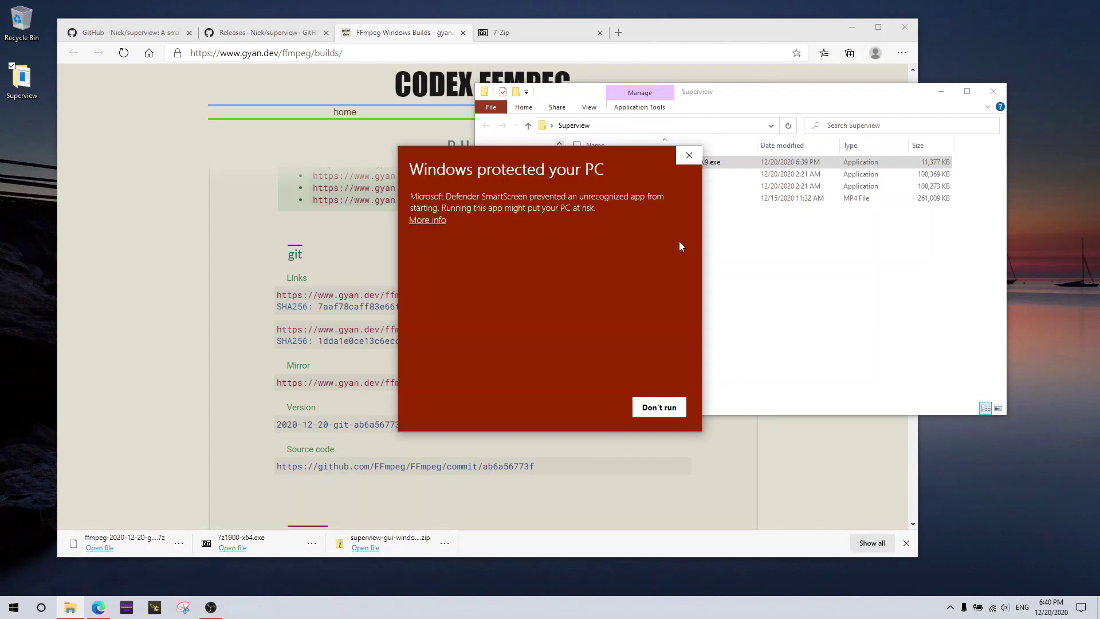
pyautogui.click(435, 221)
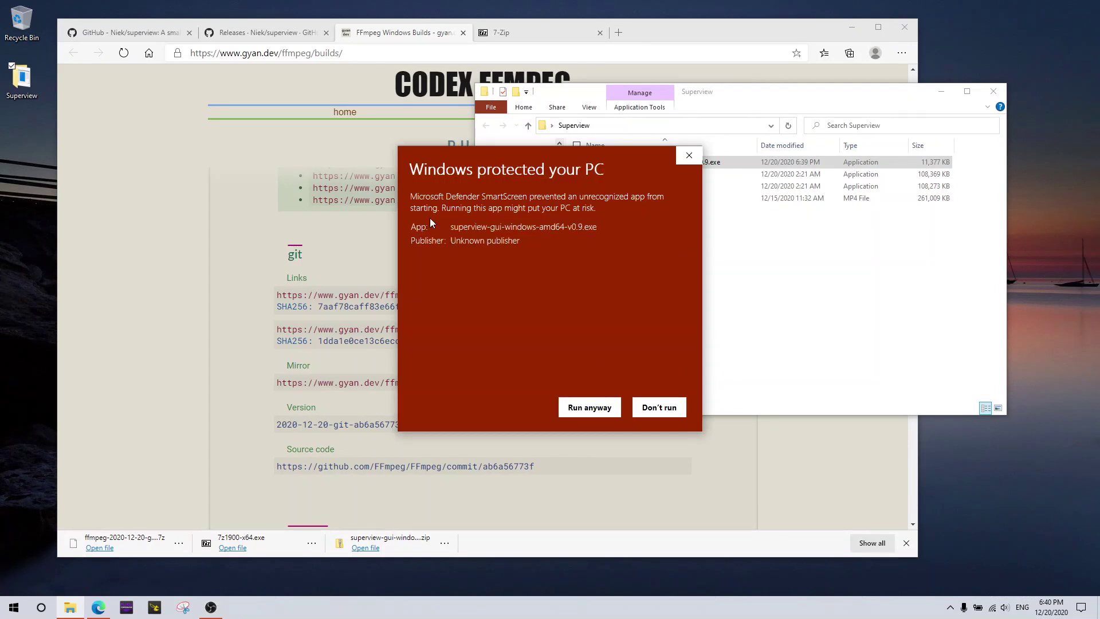
pyautogui.click(591, 408)
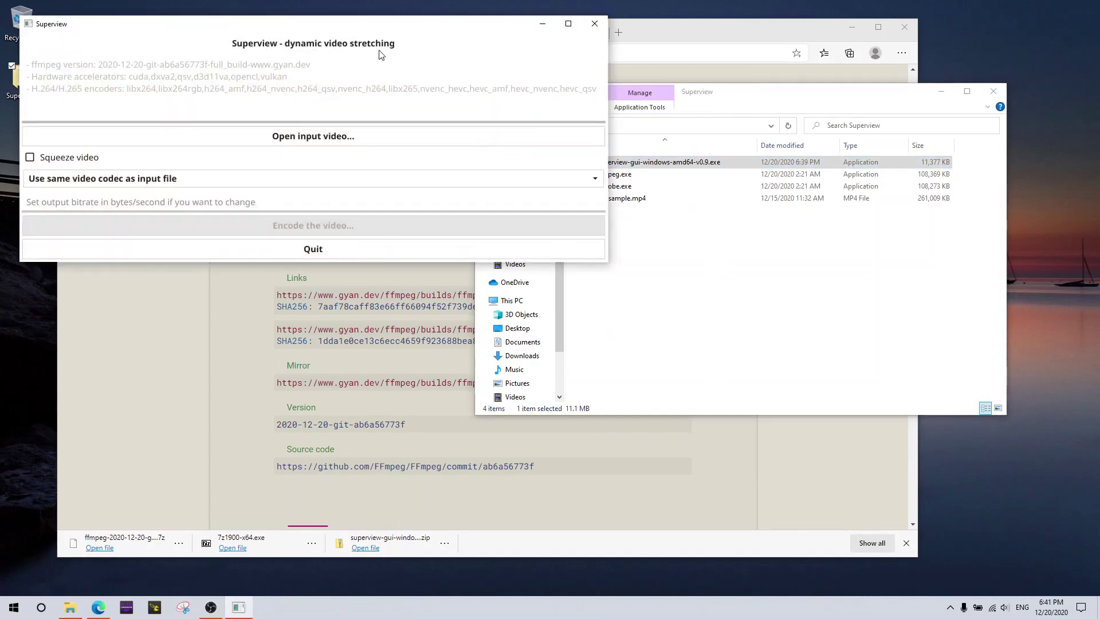
pyautogui.moveTo(247, 19); pyautogui.dragTo(288, 58)
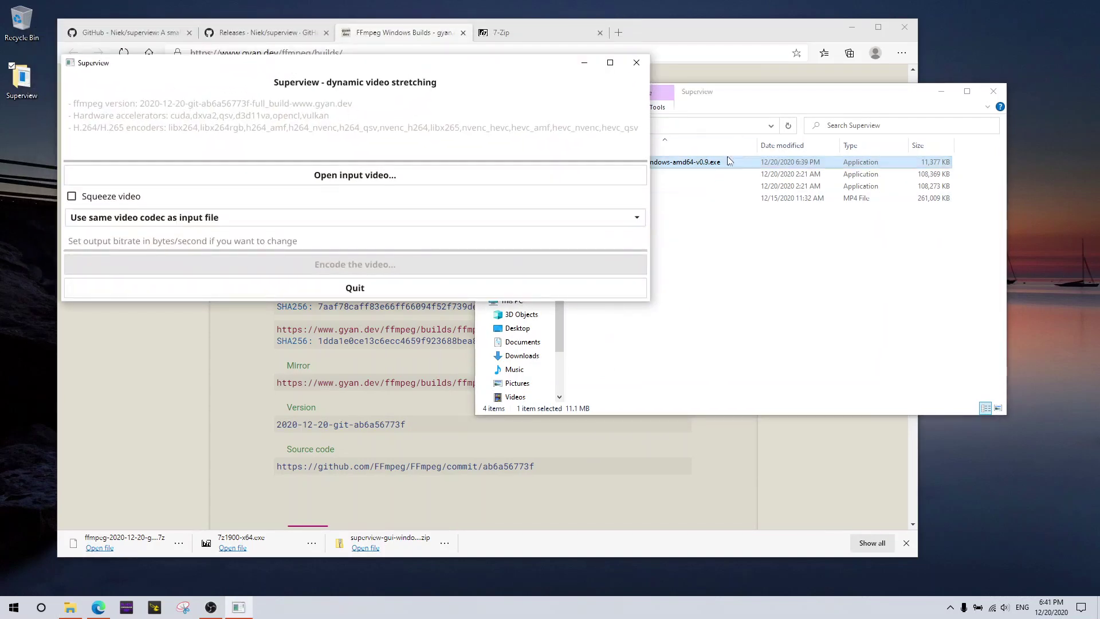
pyautogui.moveTo(757, 94); pyautogui.dragTo(796, 90)
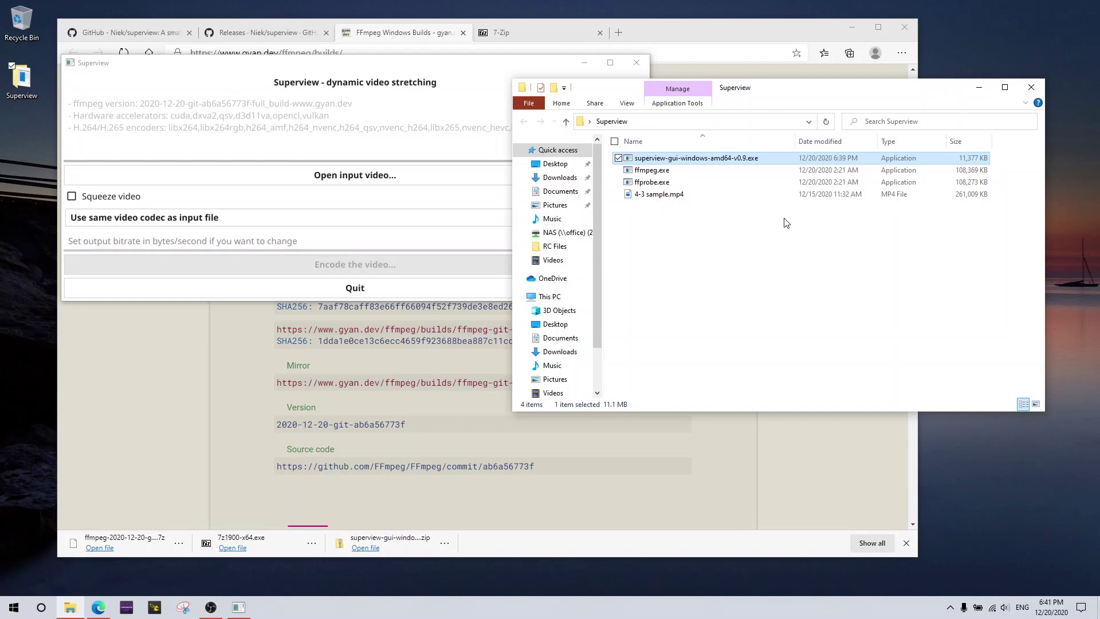
# - Load 4-3 sample.mp4 from Desktop > Superview as the input video
pyautogui.click(219, 83)
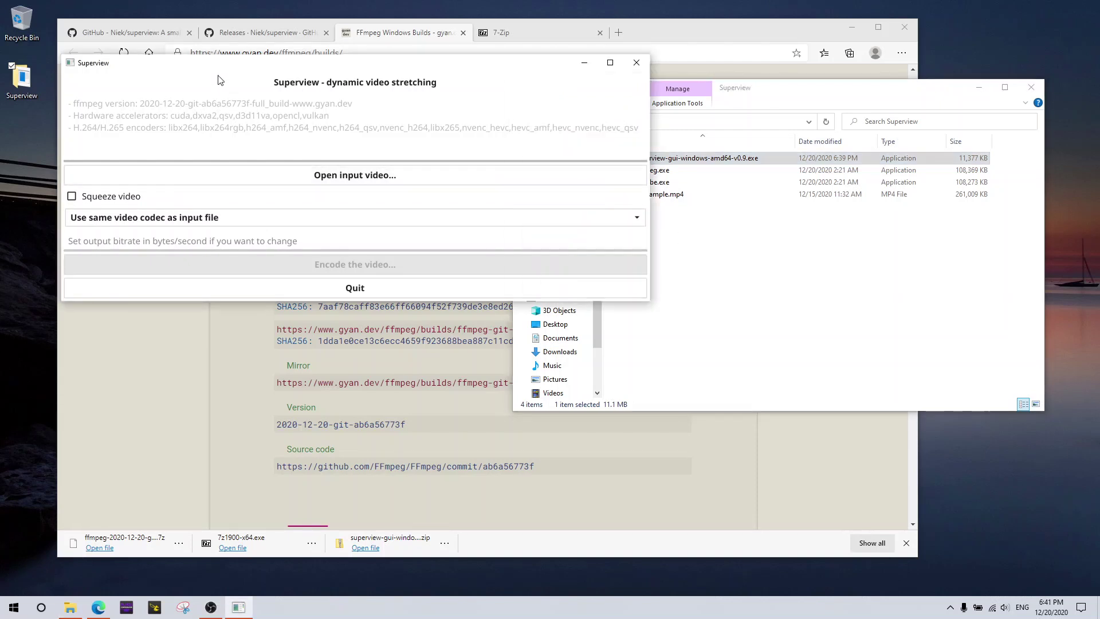
pyautogui.click(366, 178)
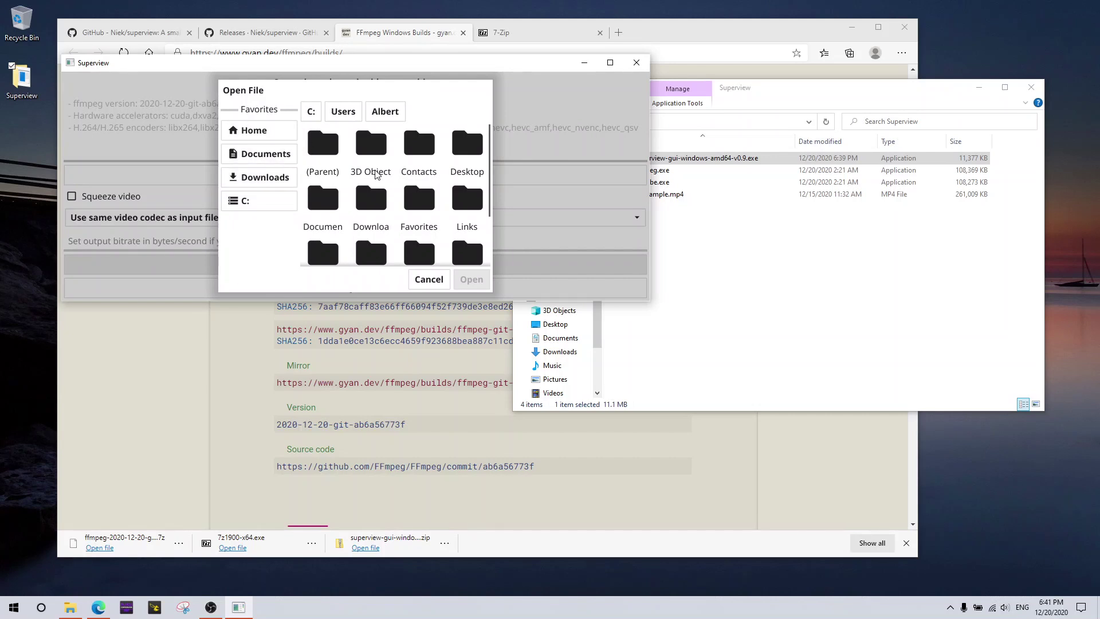
pyautogui.click(468, 145)
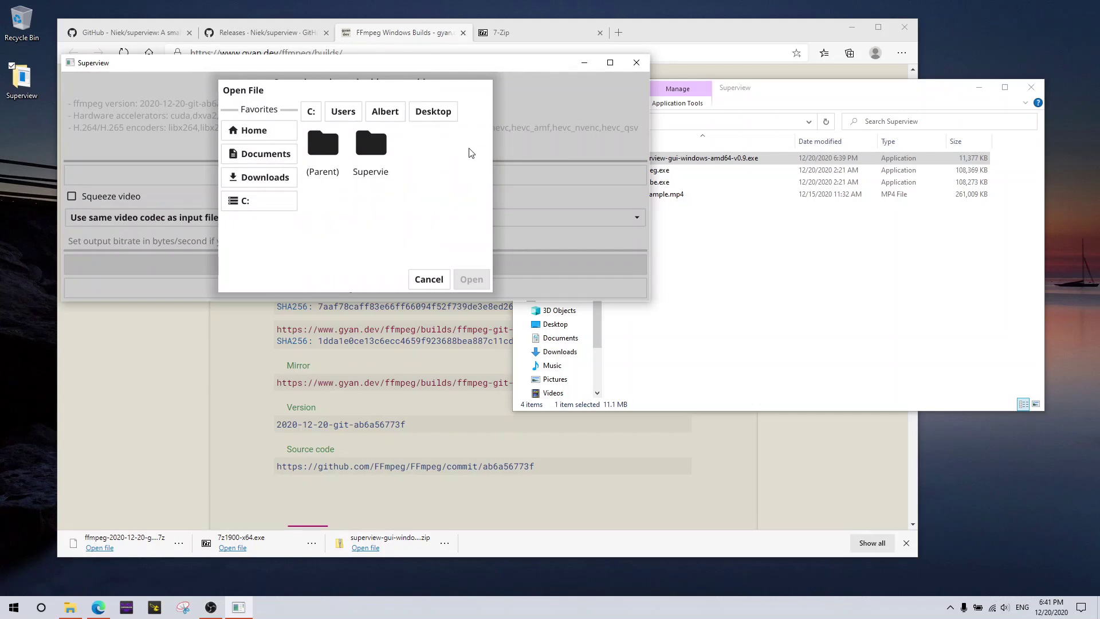
pyautogui.click(379, 153)
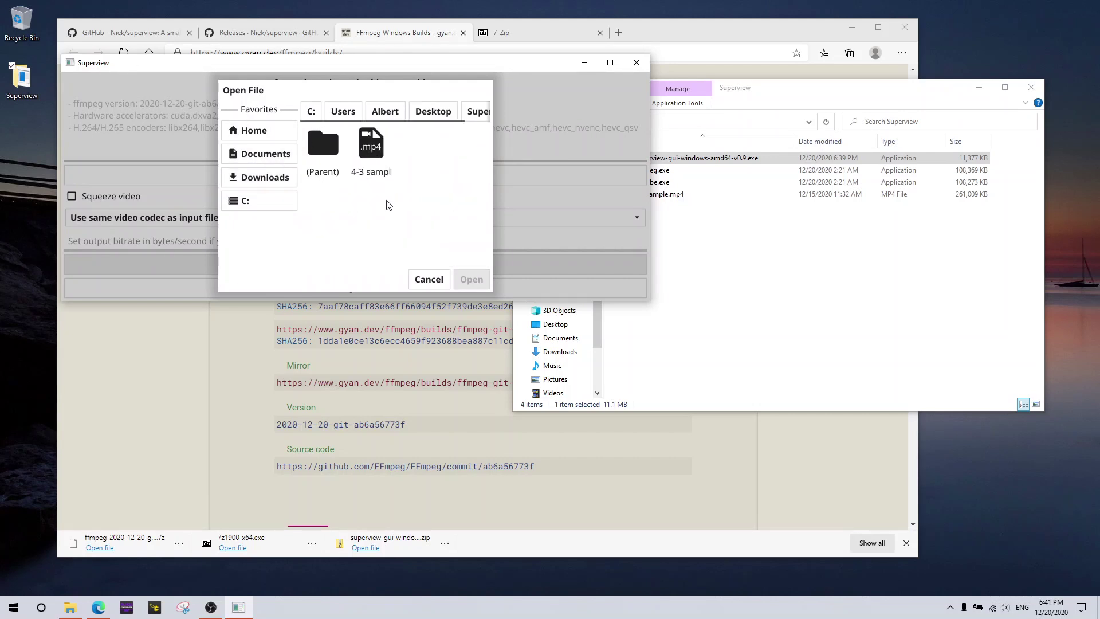
pyautogui.click(373, 155)
pyautogui.click(471, 280)
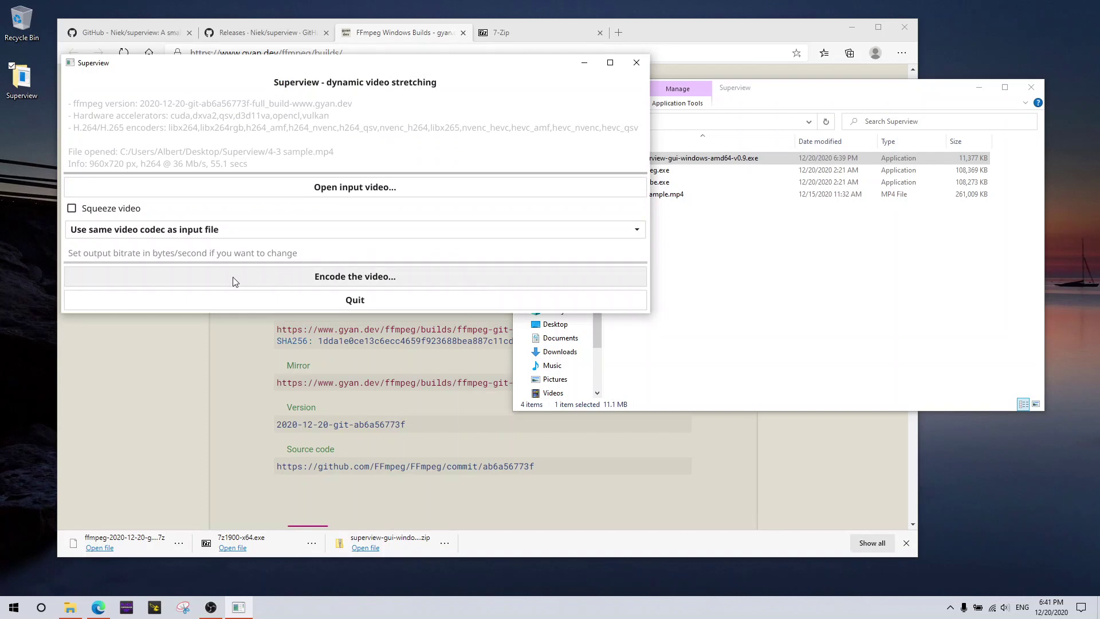
# - Encode the video, saving the output as sv.mp4 in Desktop > Superview
pyautogui.click(333, 279)
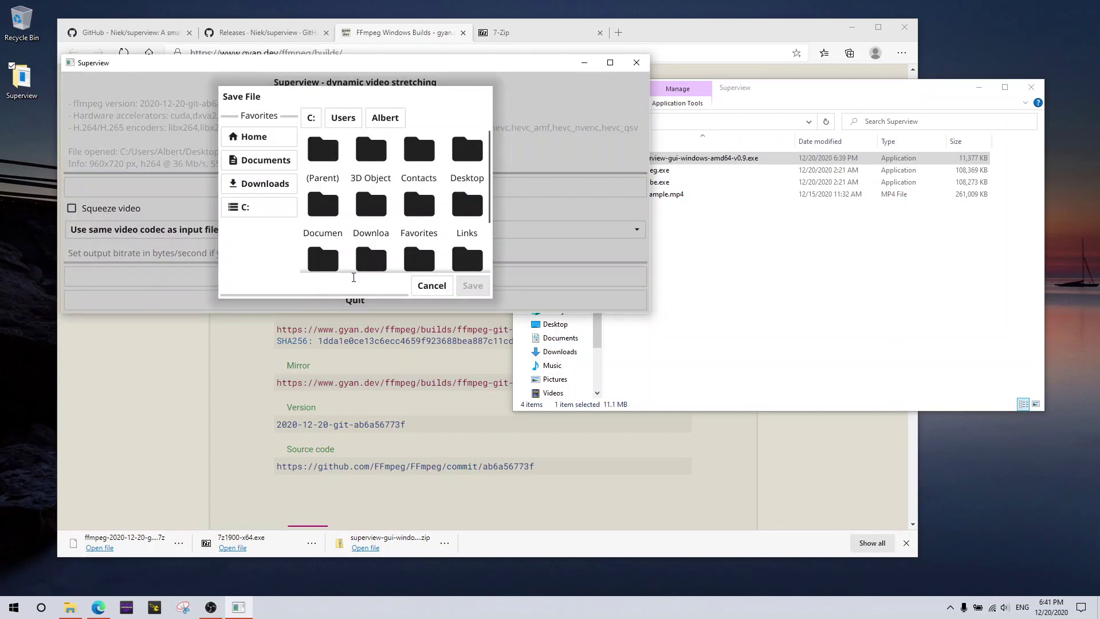
pyautogui.click(465, 160)
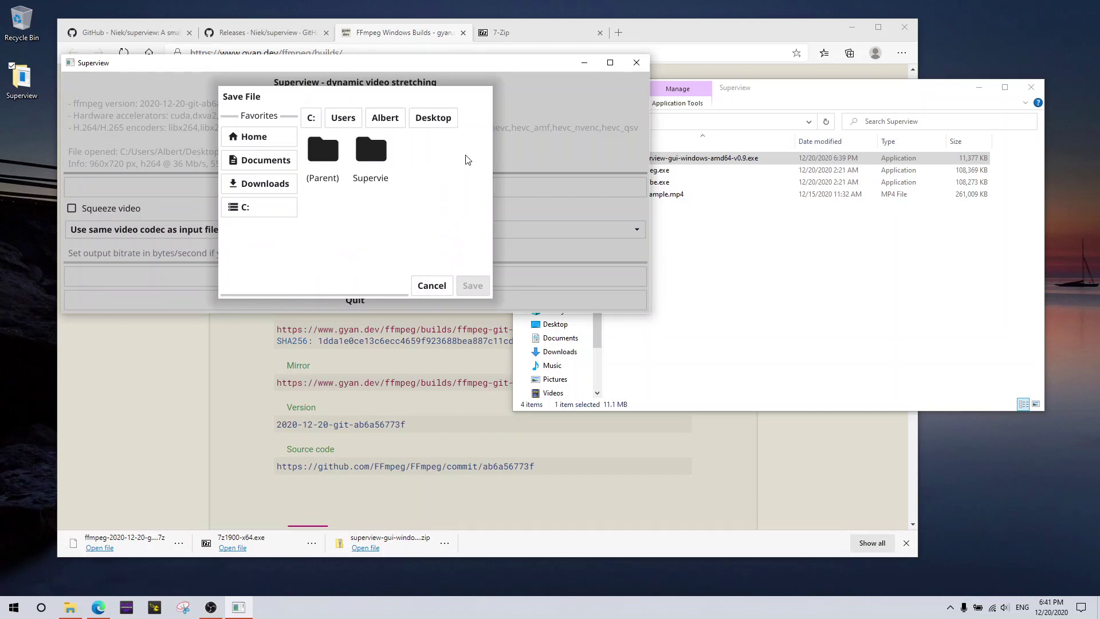
pyautogui.click(368, 157)
pyautogui.click(365, 292)
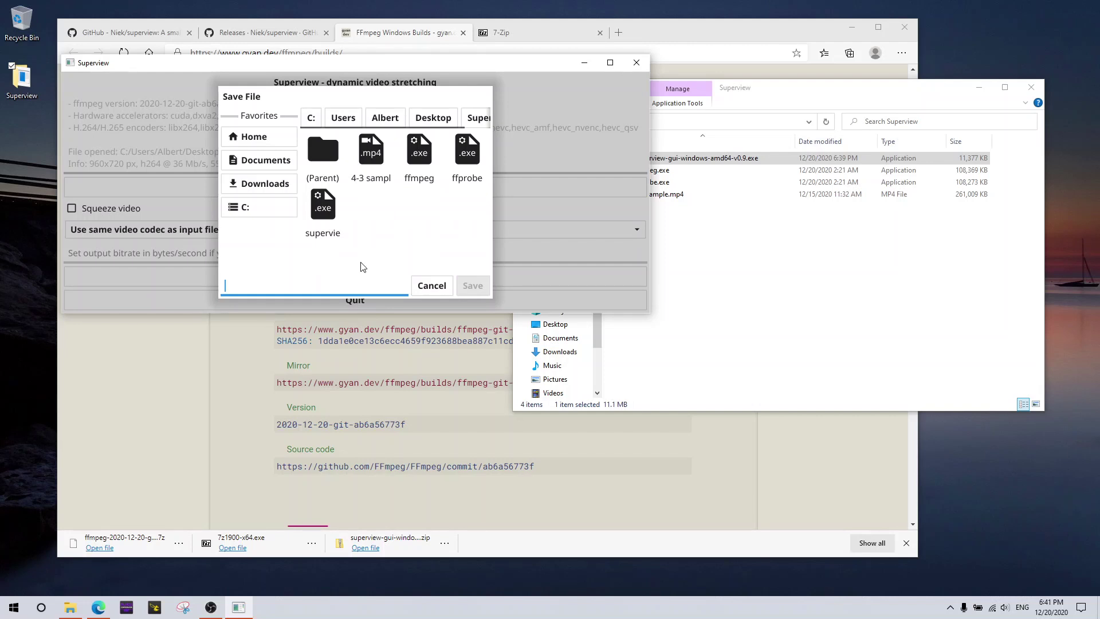
pyautogui.write('sv')
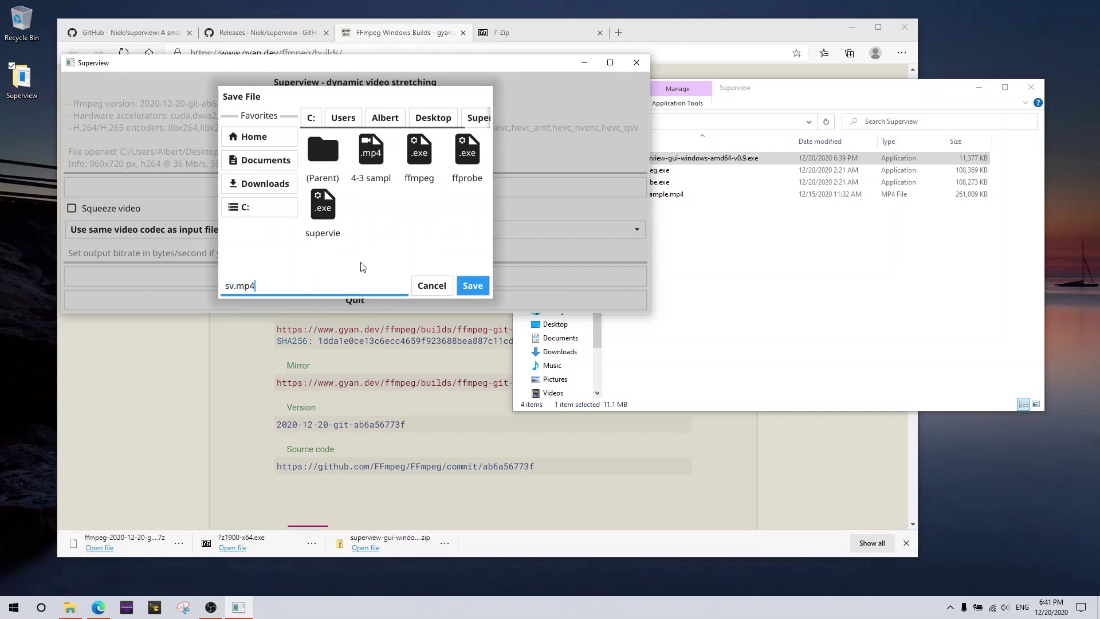
pyautogui.click(469, 284)
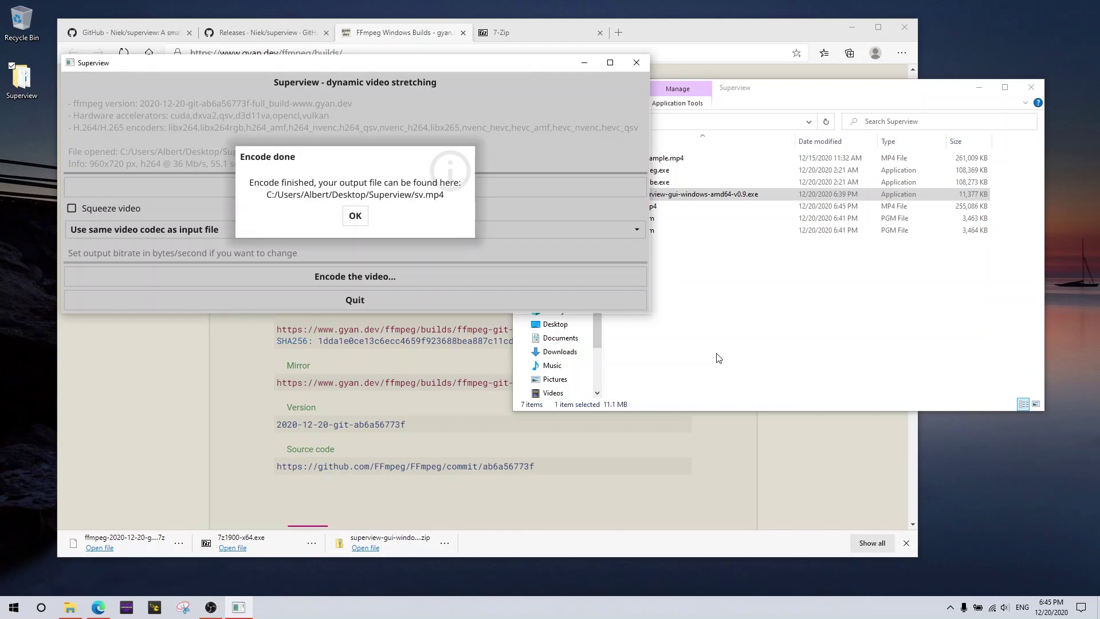
# - Dismiss Encode done, play sv.mp4 in Movies & TV, and enlarge and reposition the player
pyautogui.click(354, 216)
pyautogui.click(732, 319)
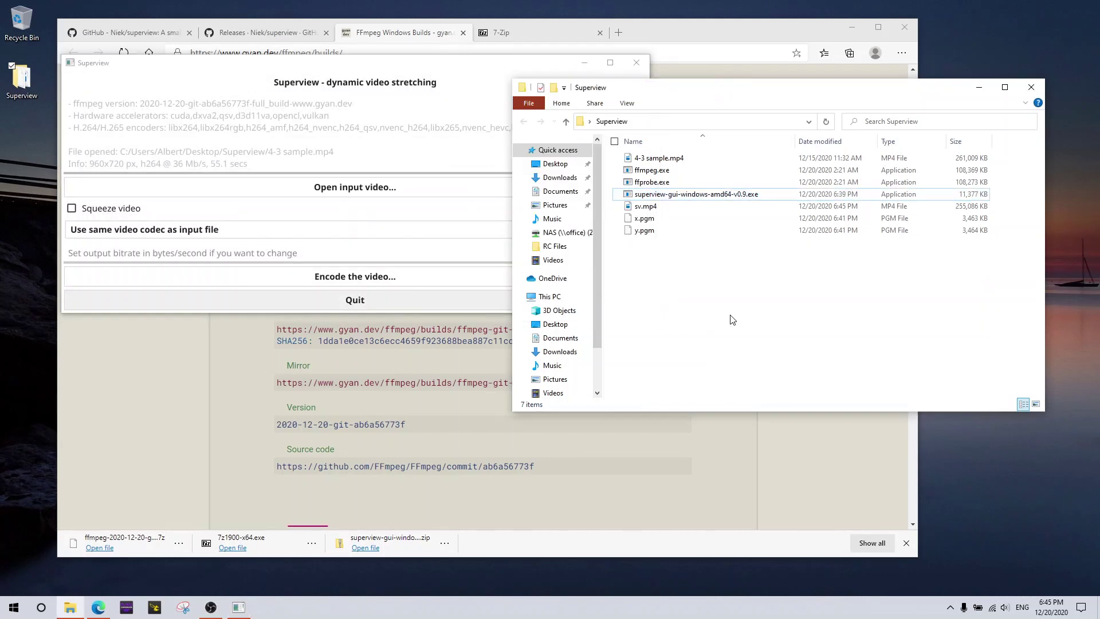
pyautogui.click(649, 209)
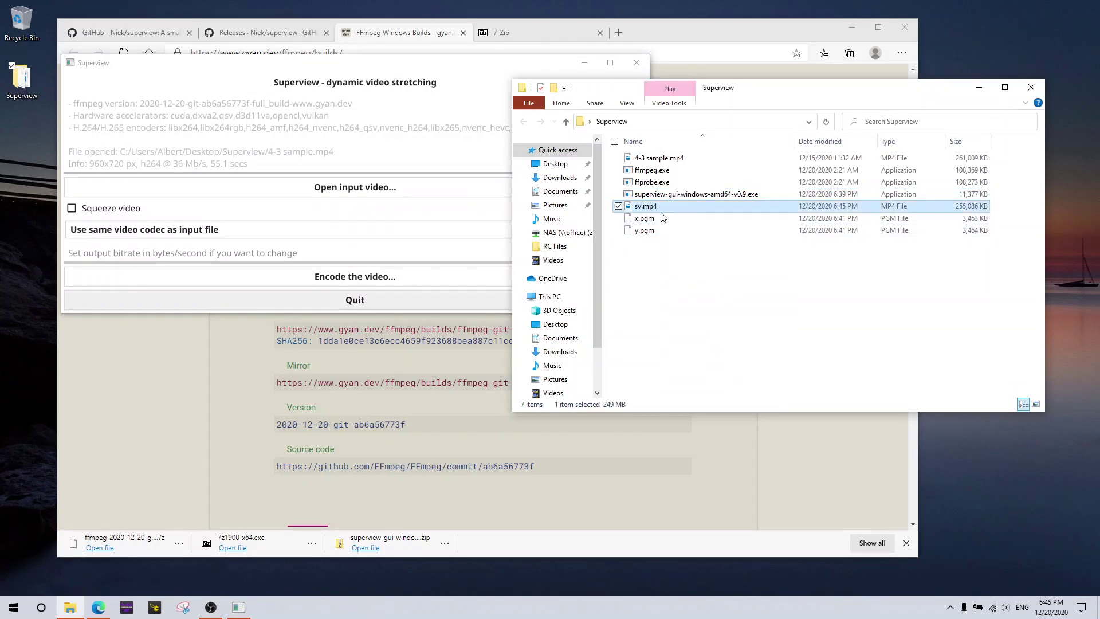
pyautogui.doubleClick(648, 209)
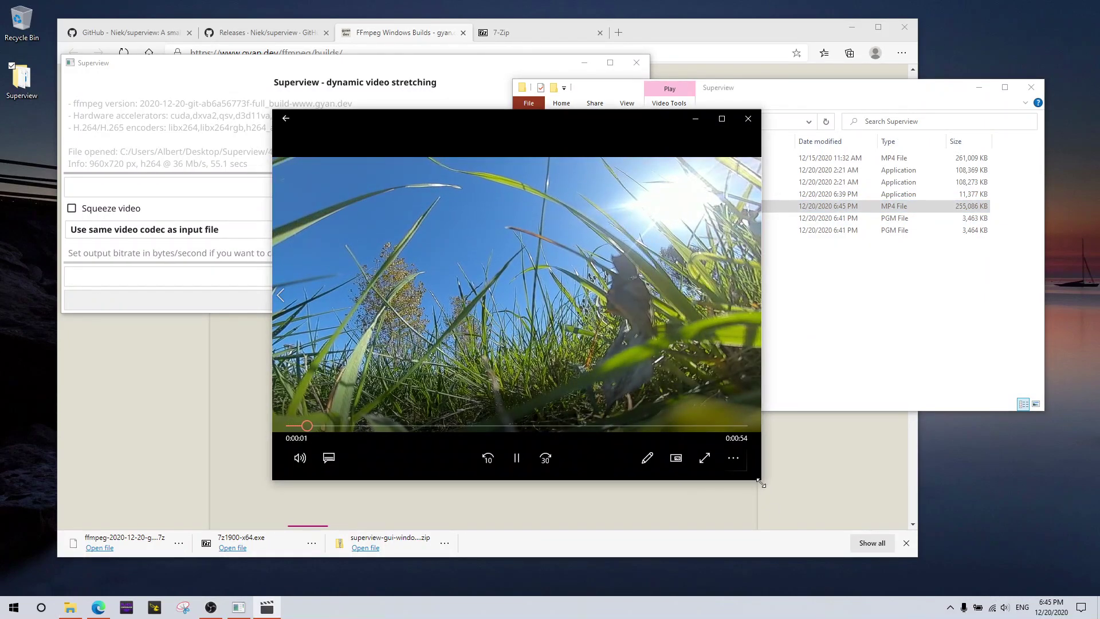
pyautogui.moveTo(761, 480); pyautogui.dragTo(911, 487)
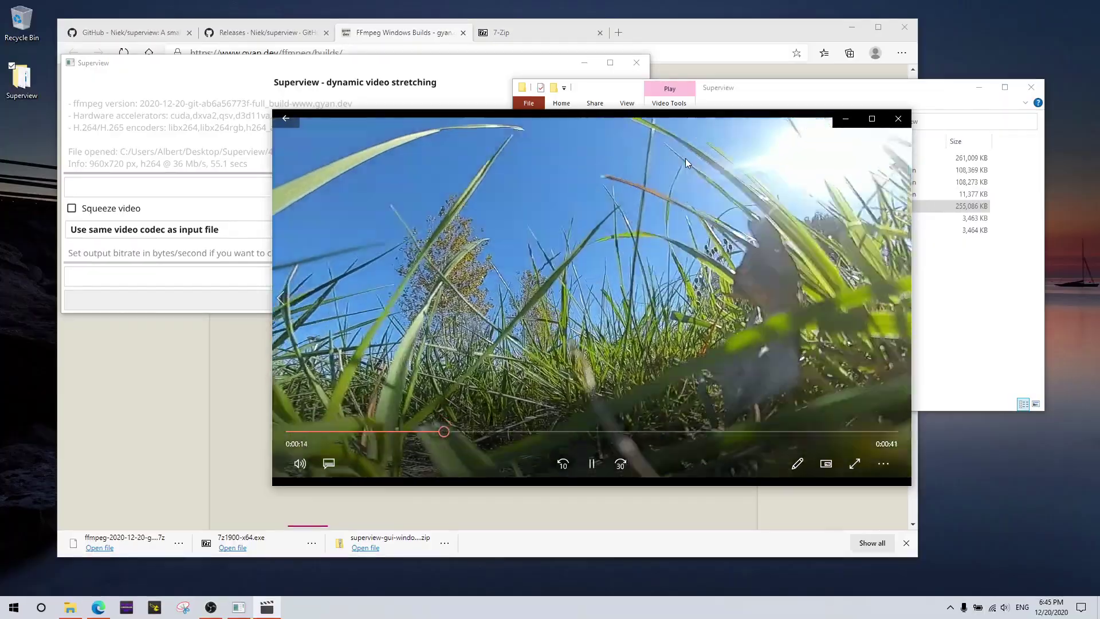
pyautogui.moveTo(683, 114); pyautogui.dragTo(660, 76)
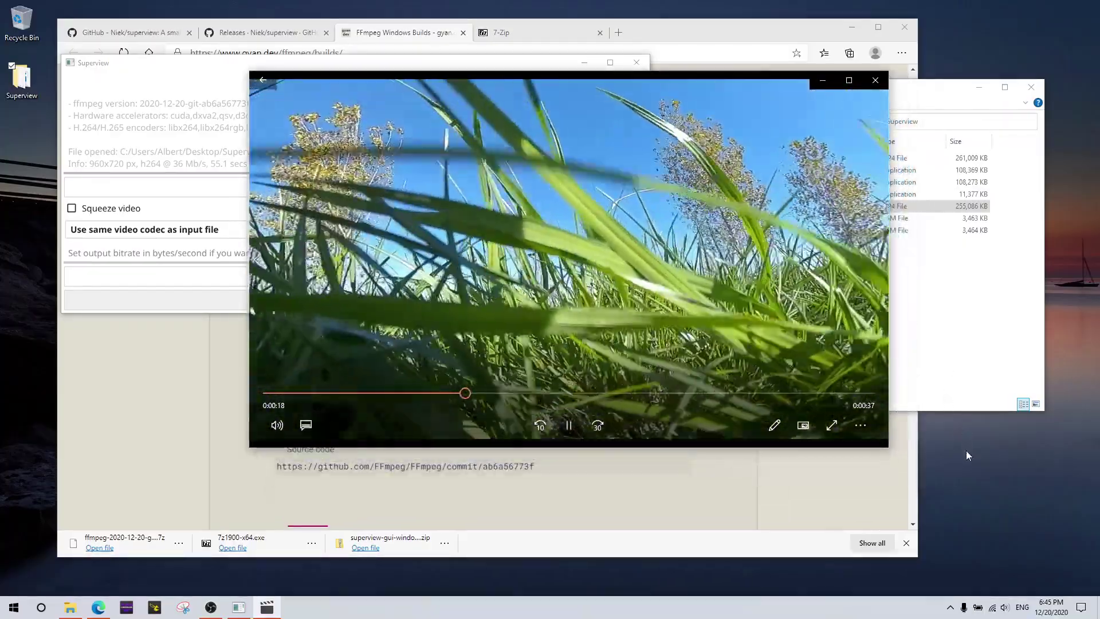